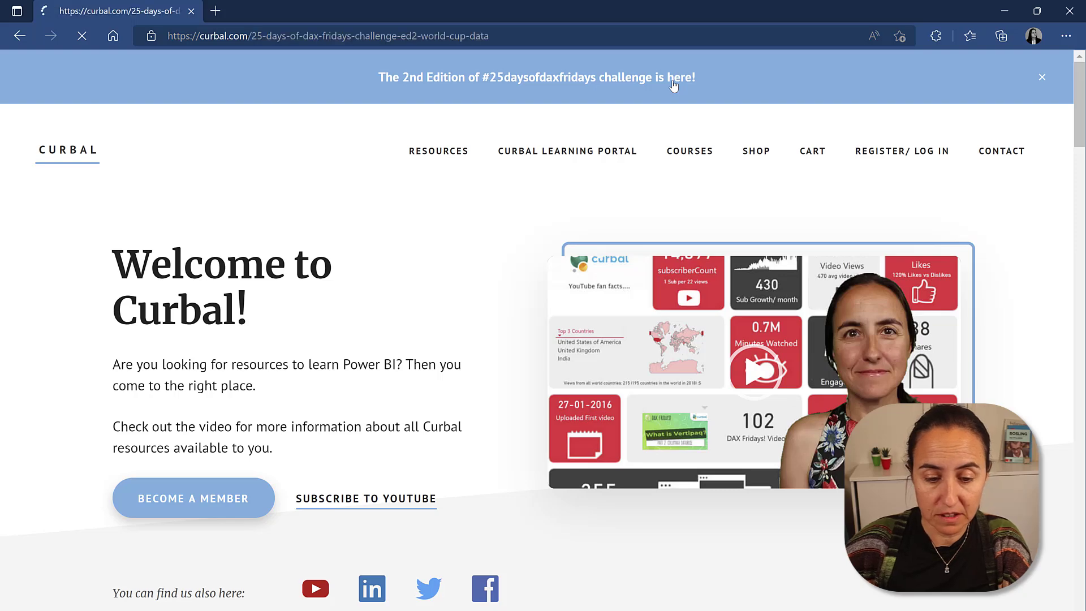
Jump to the 'How to participate' section of the Curbal 25 days of DAX Fridays page.
scroll(636, 262, down, 6)
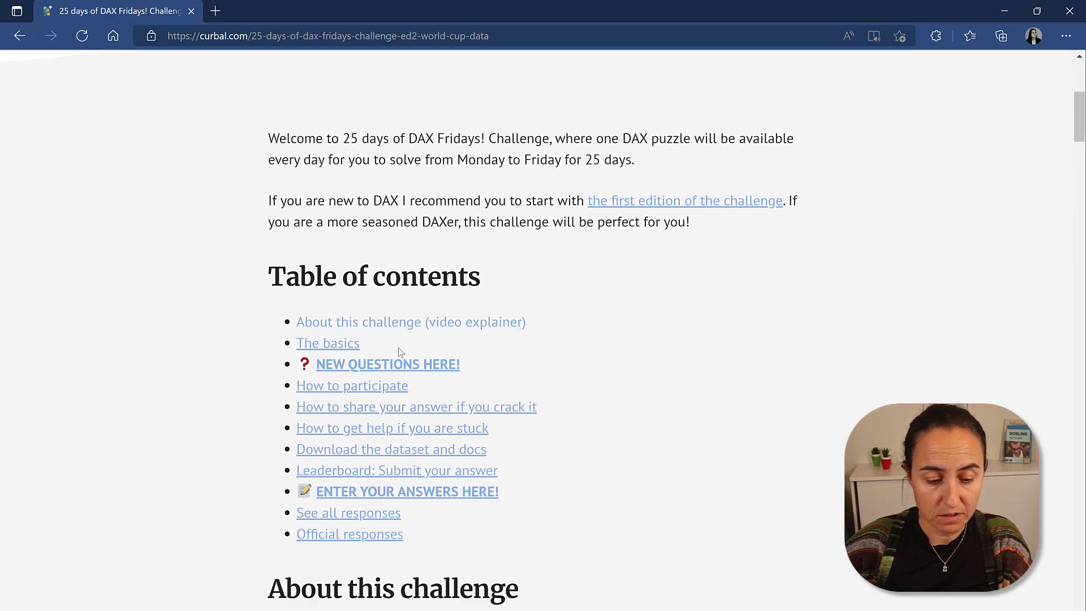
click(368, 387)
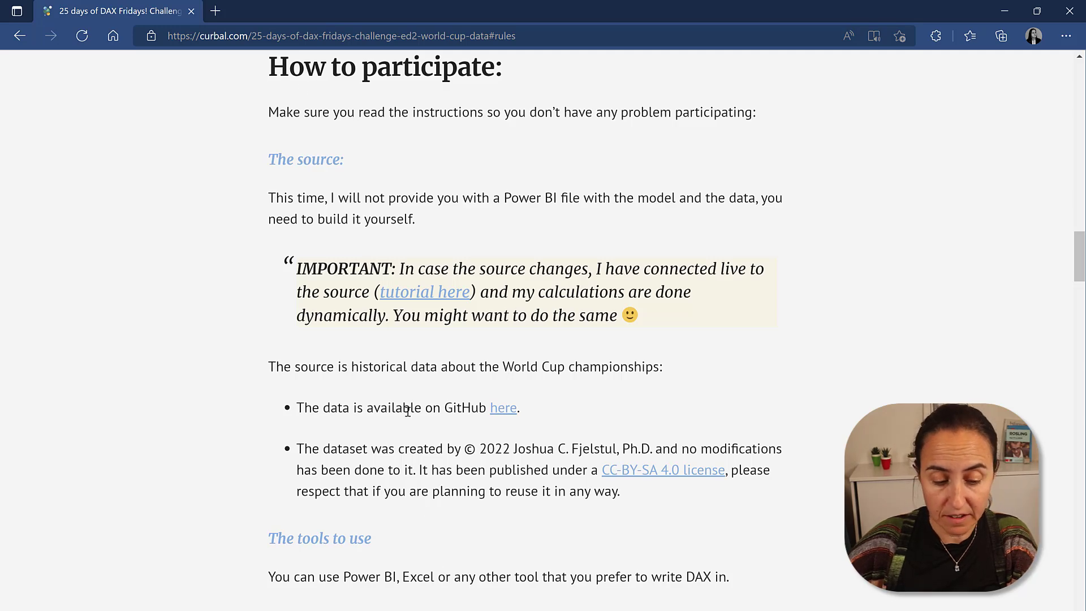
Open the GitHub worldcup repository in a new tab and enter its data-csv folder.
click(505, 409)
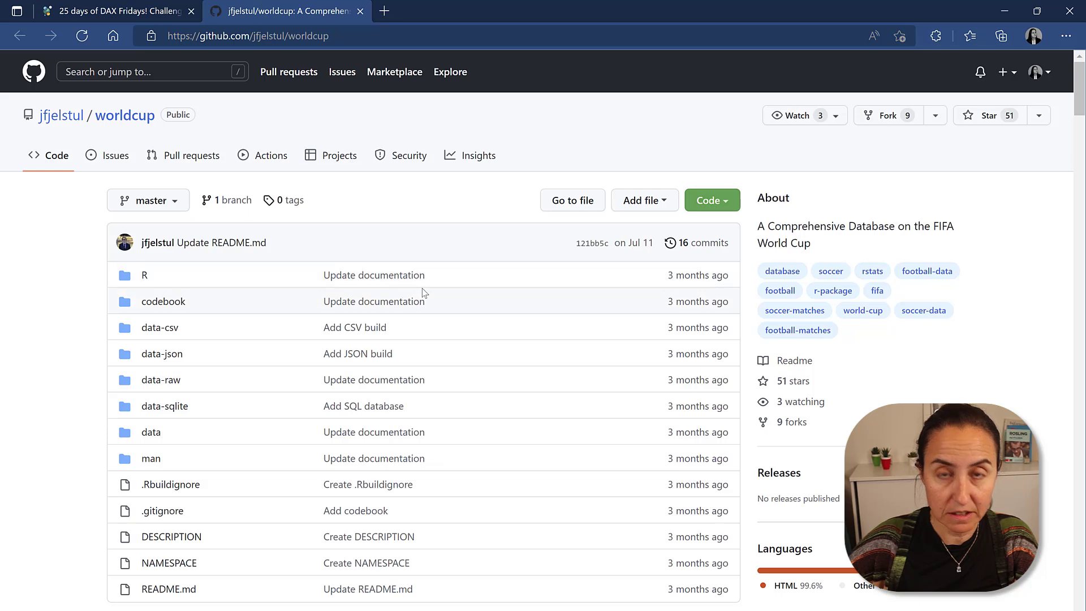
scroll(452, 298, down, 2)
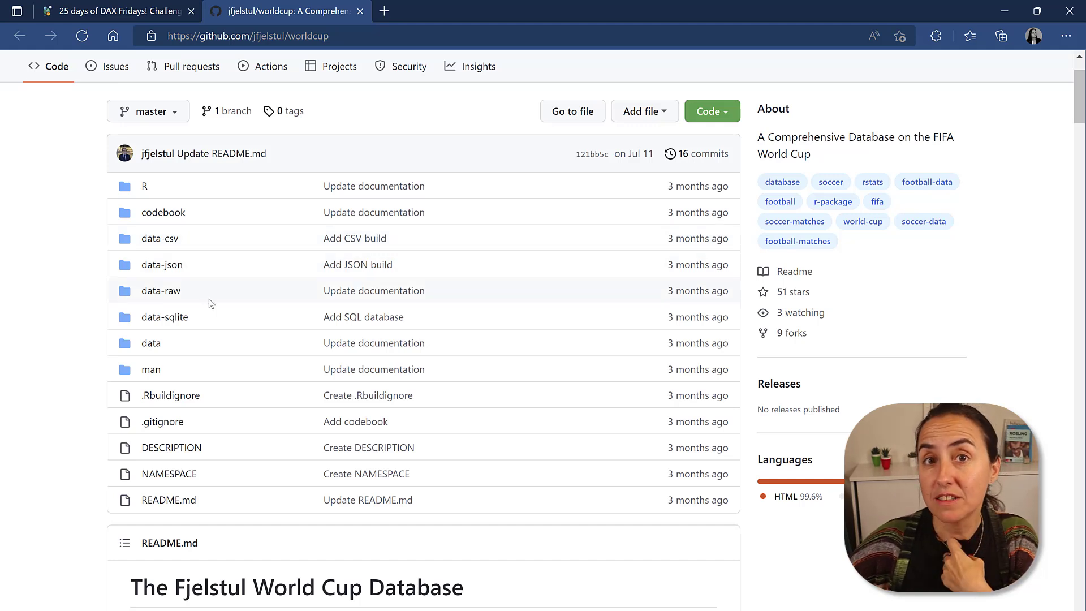
click(164, 240)
scroll(618, 308, down, 5)
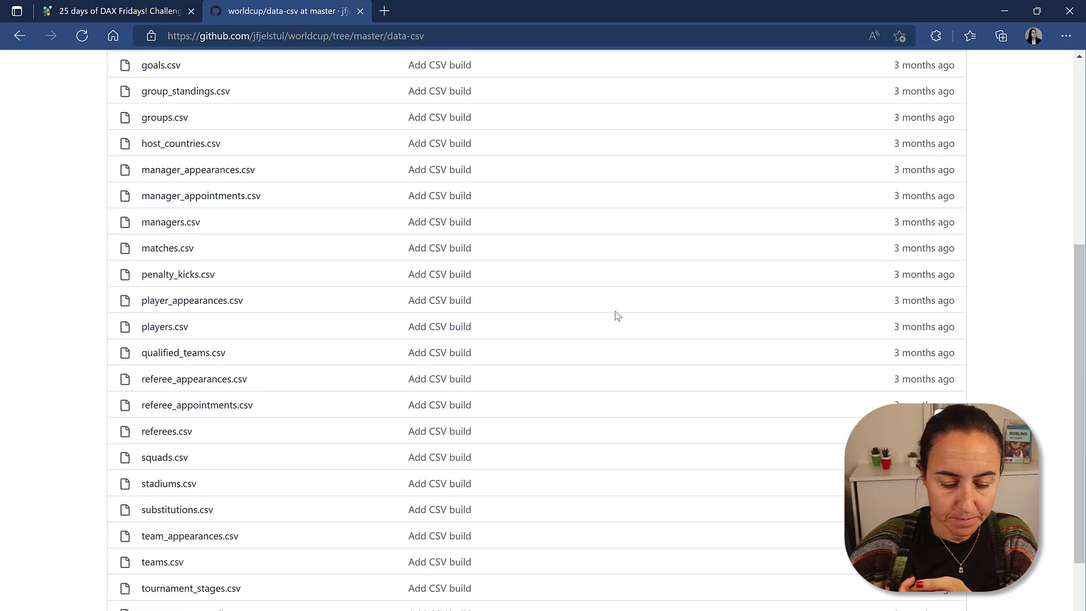
scroll(617, 313, down, 2)
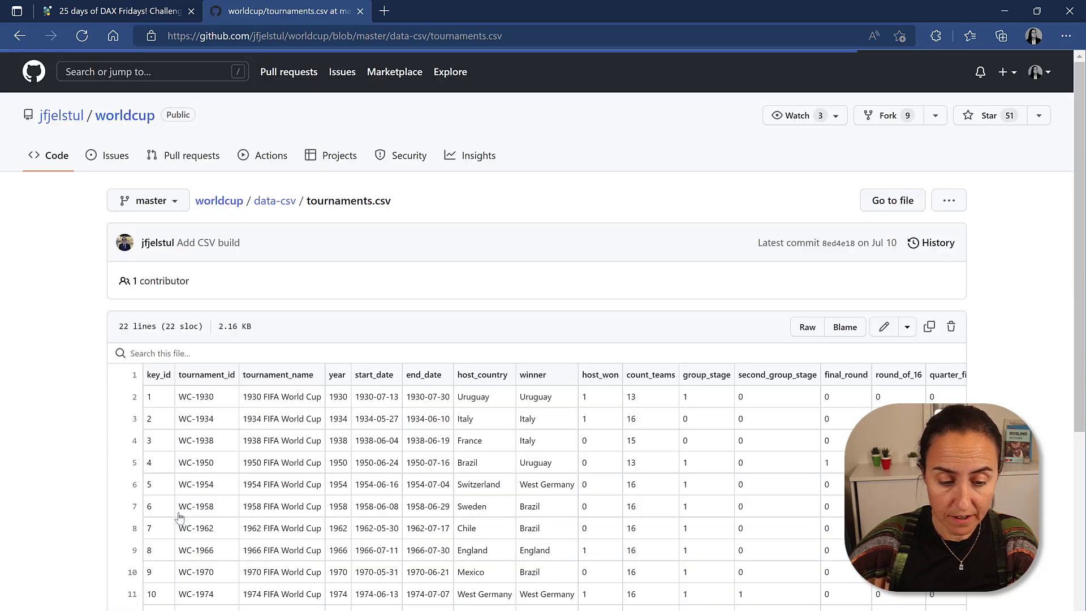
View tournaments.csv as raw text, take its web address, and return to Power BI Desktop.
click(808, 329)
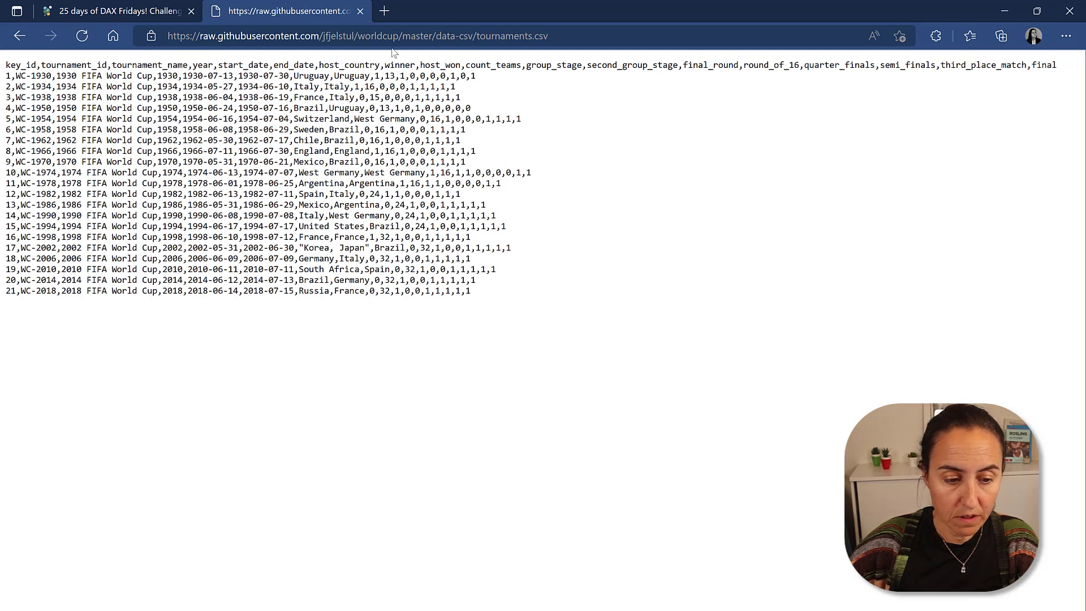
drag(557, 36, 143, 38)
key(ctrl+c)
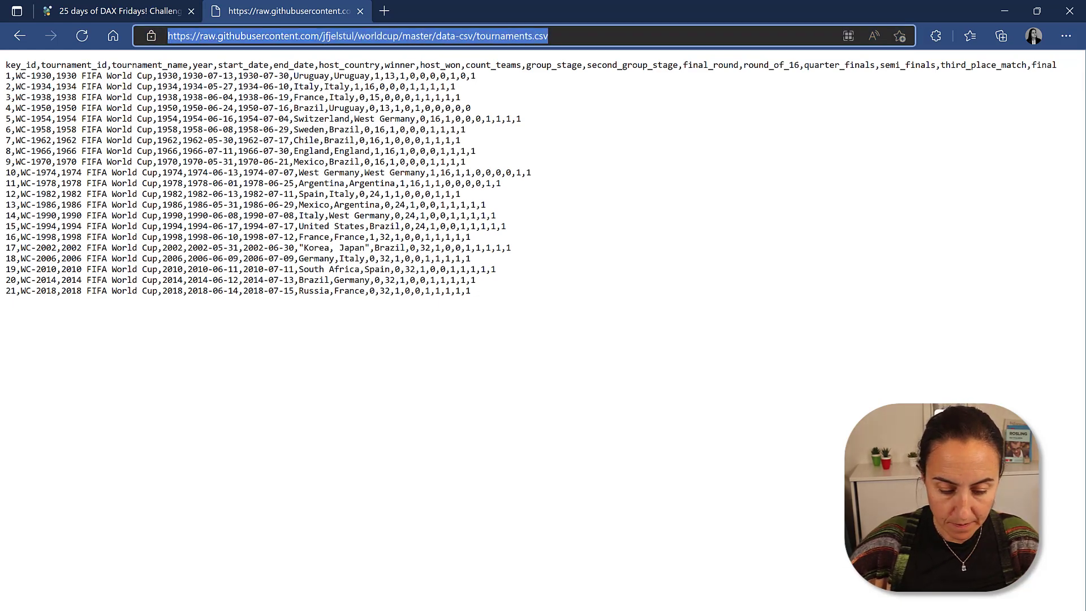
key(alt+Tab)
Import the raw tournaments.csv from its web URL and open it in Power Query Editor.
click(148, 64)
click(111, 276)
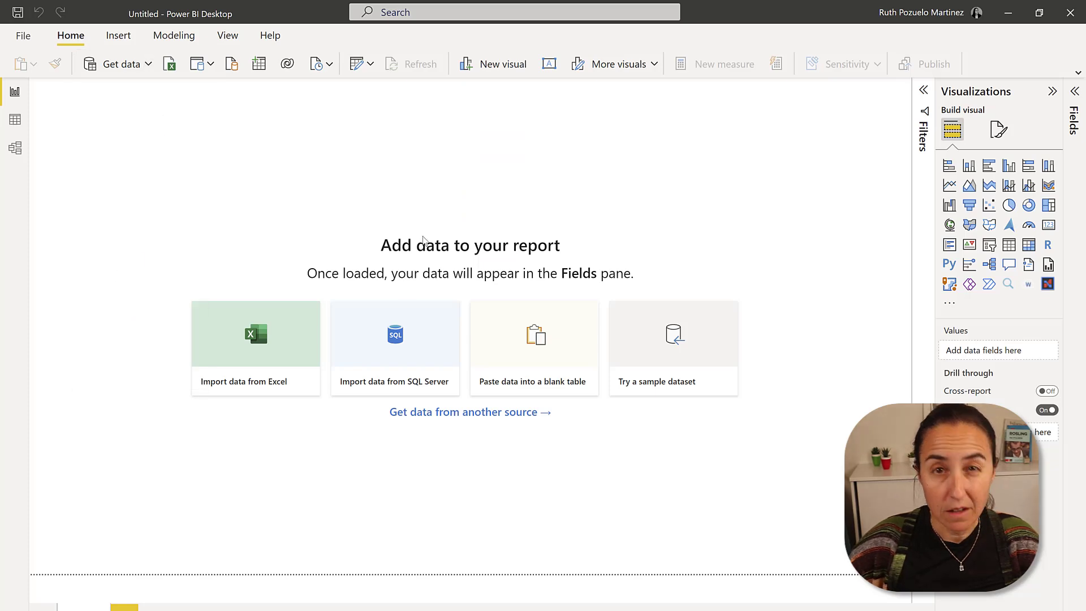
key(ctrl+v)
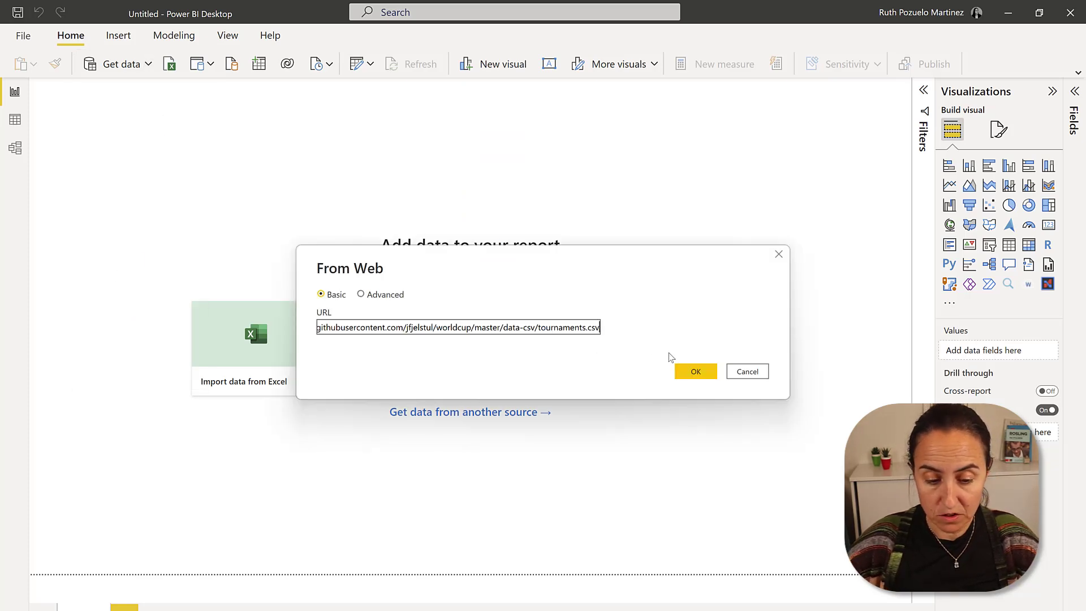
click(696, 372)
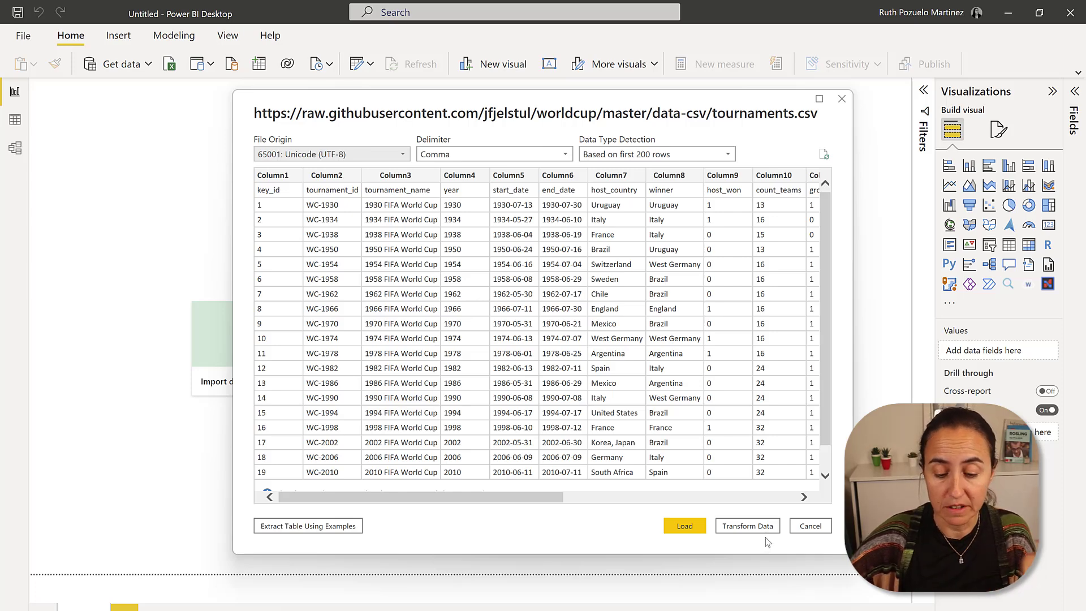
click(748, 526)
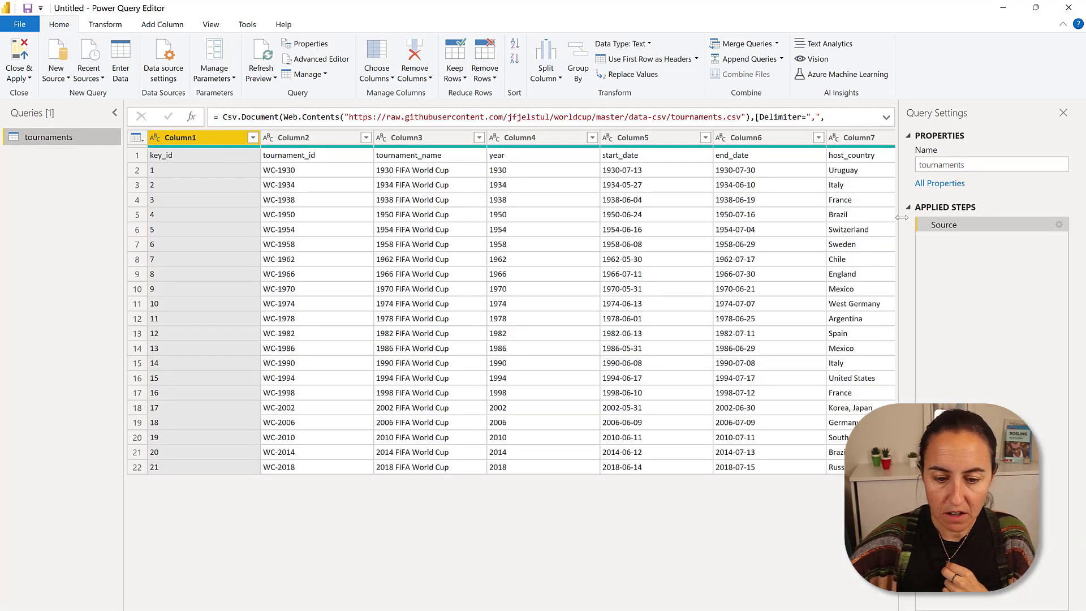
Promote the first row to headers so columns read key_id, tournament_id, year.
click(645, 59)
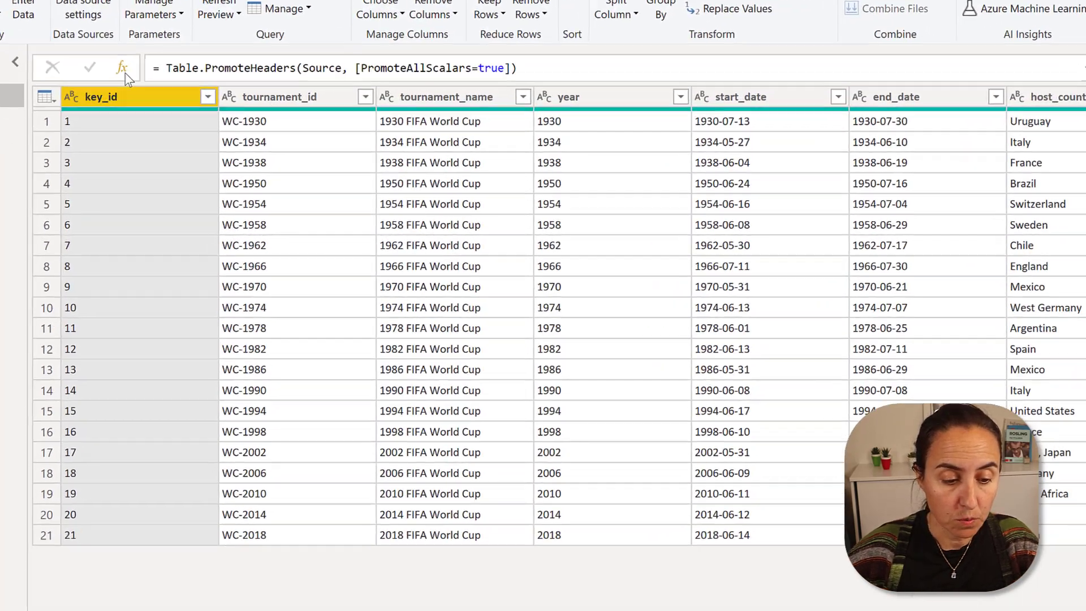
Add a Table.TransformColumnNames step using Text.Replace to turn underscores in headers into spaces.
click(192, 117)
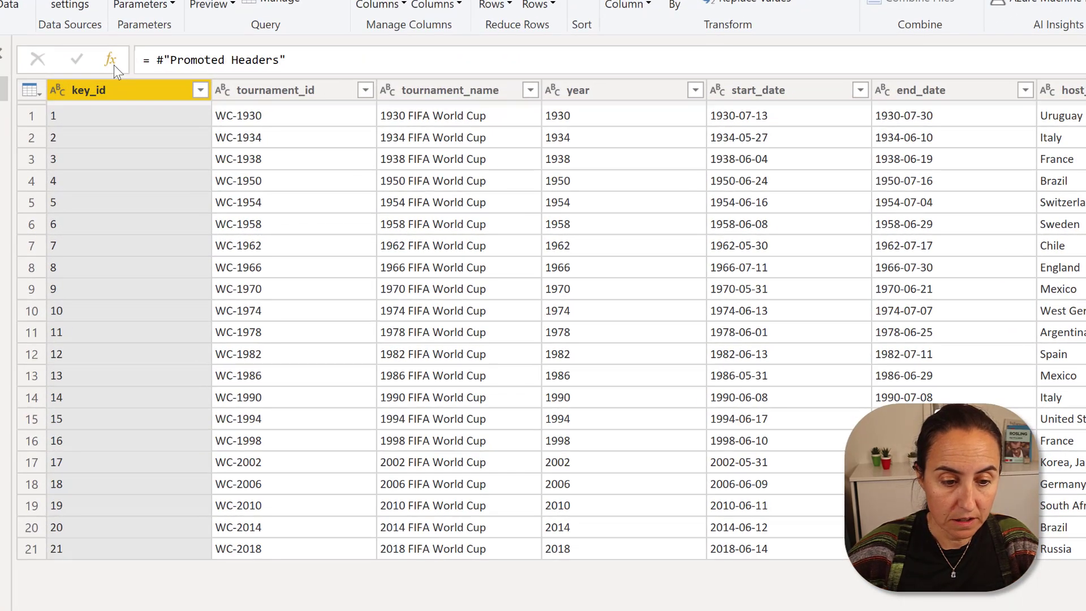
click(156, 59)
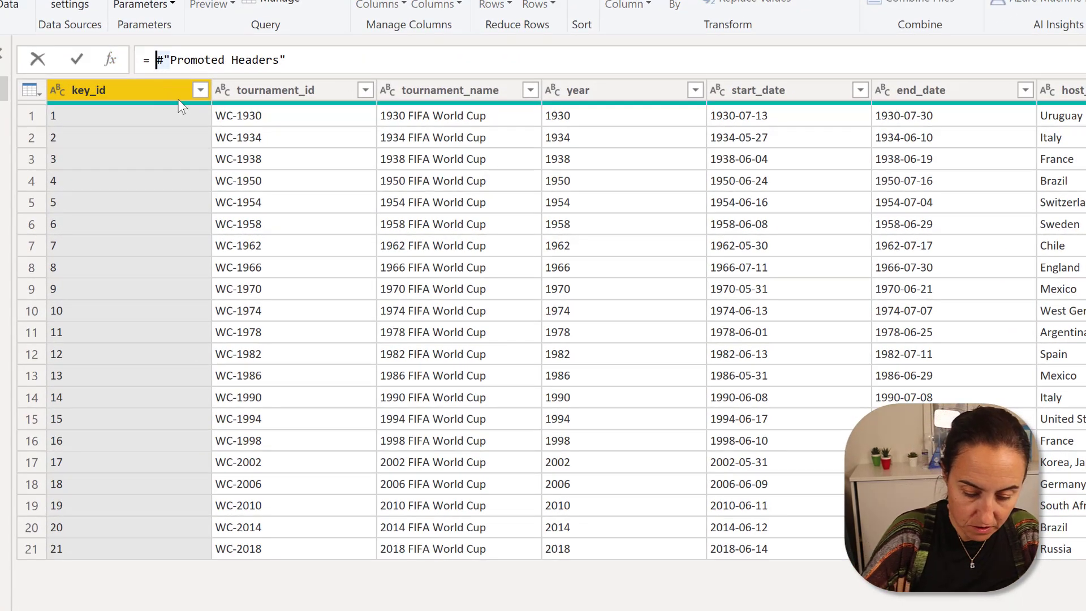
text(()
key(Left)
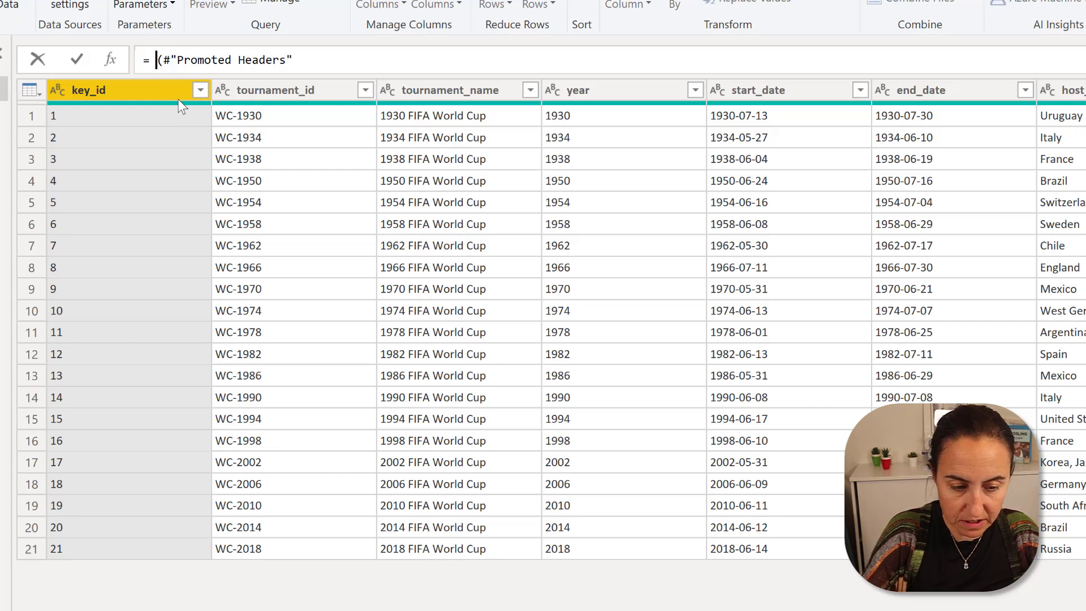
text(Table)
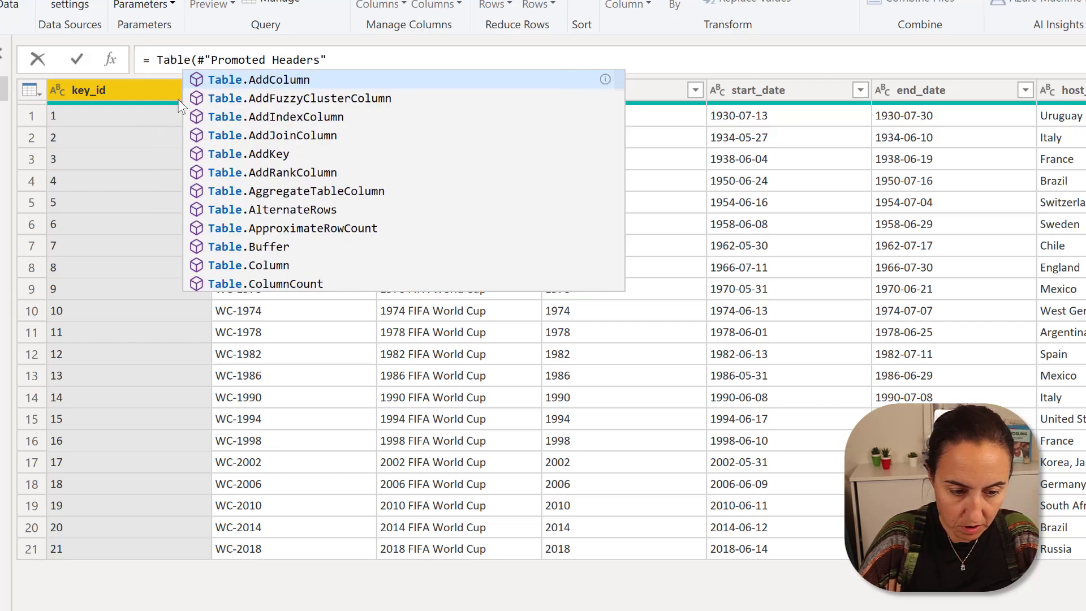
text(.Tr)
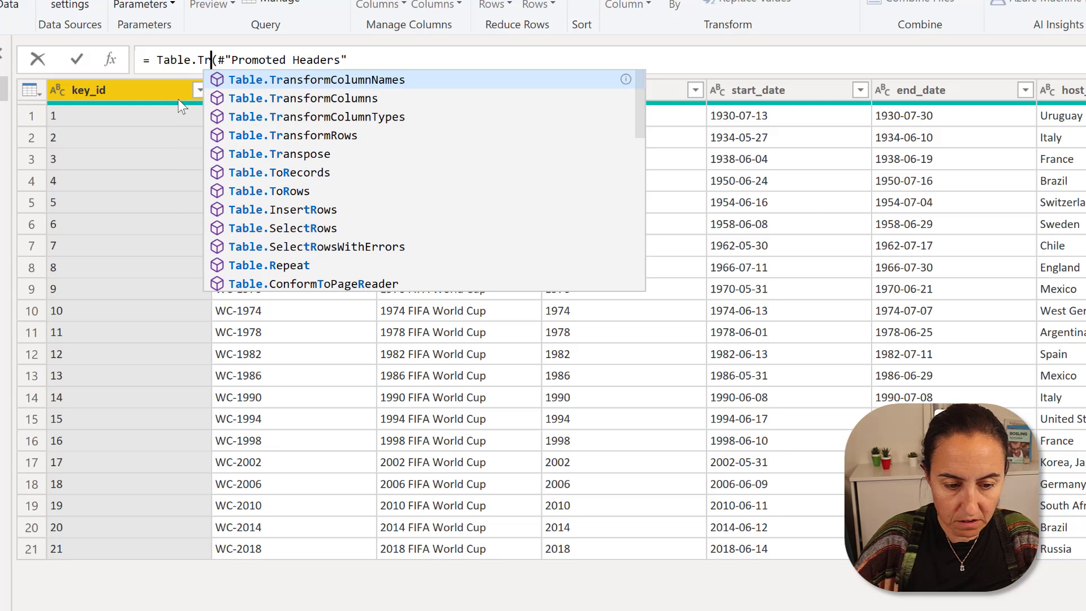
key(Tab)
key(Right)
key(Right)
key(Right)
key(Right)
key(Right)
key(Right)
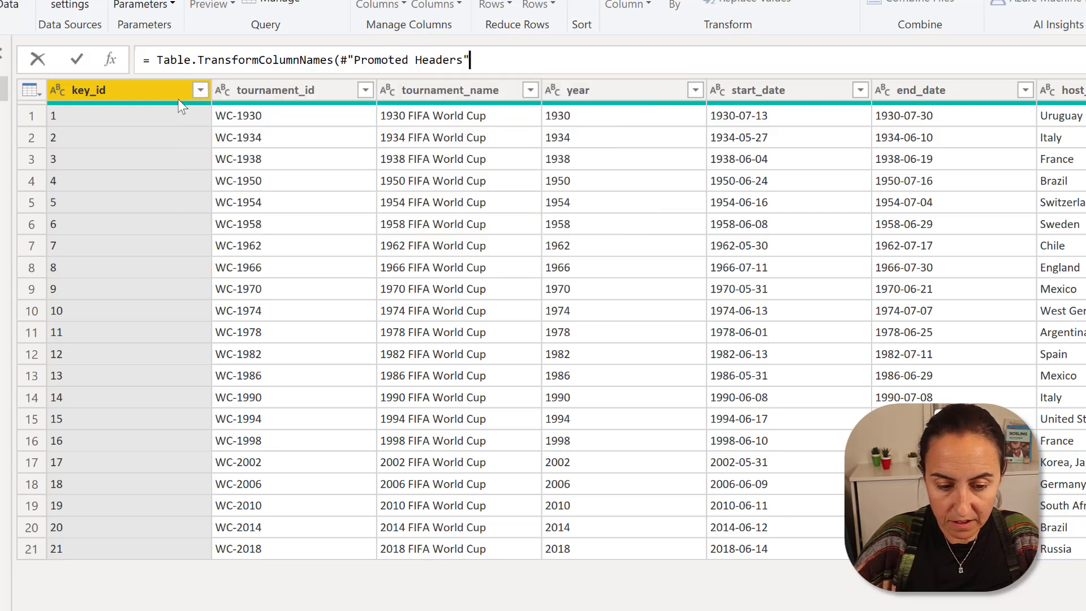
text(, each )
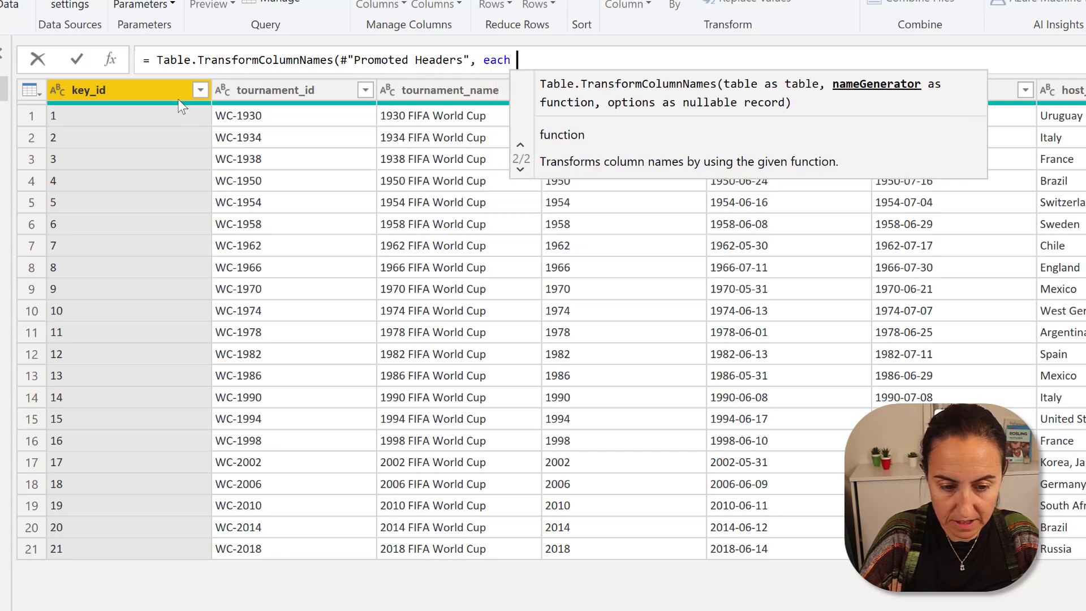
text(T)
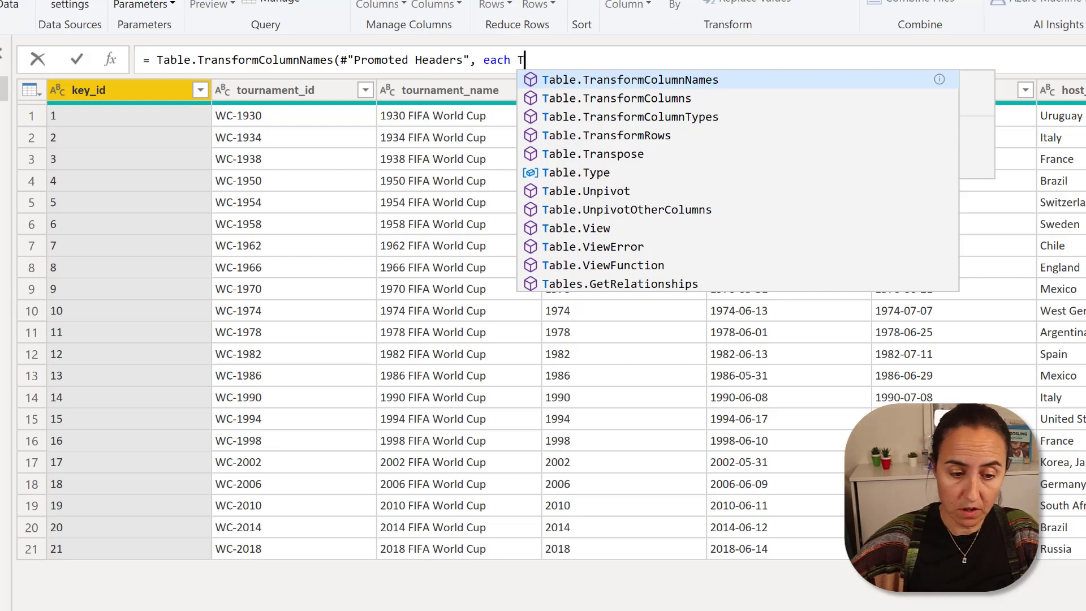
click(219, 149)
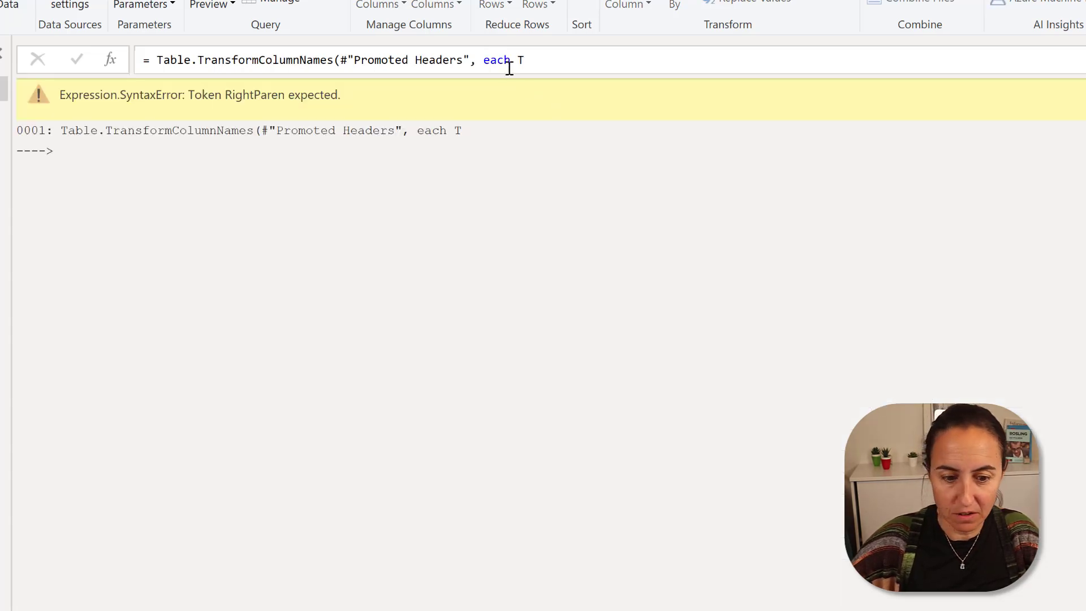
click(541, 59)
text(ext.T)
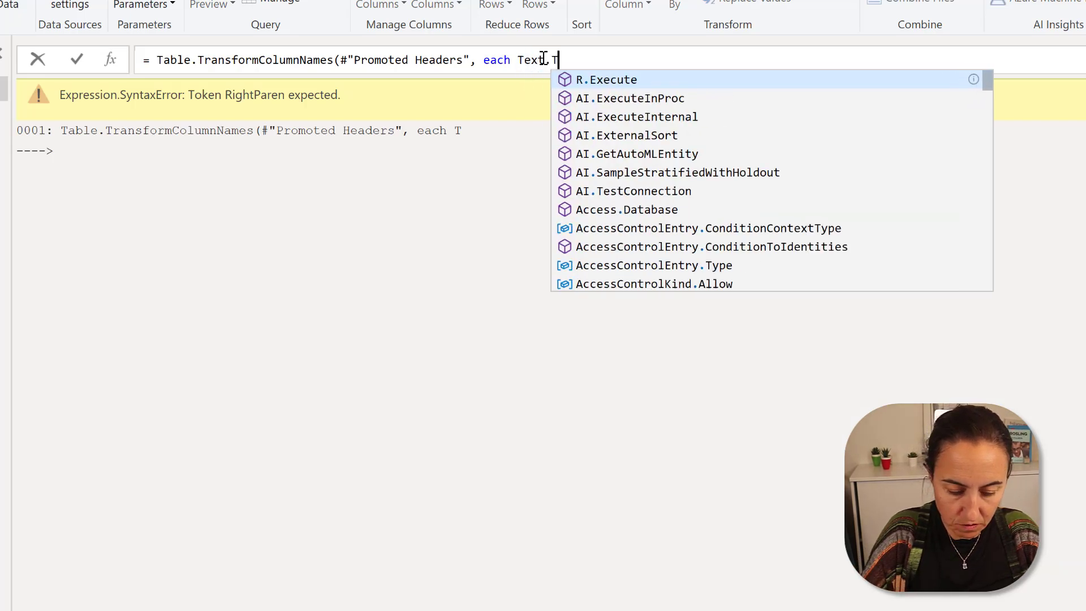
key(BackSpace)
text(Re)
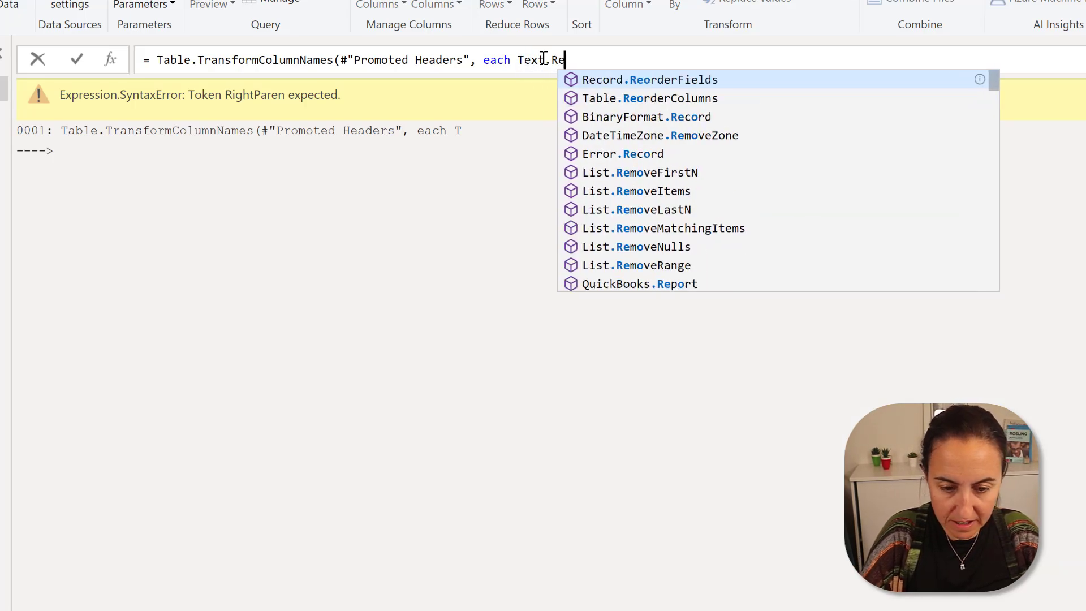
text(place)
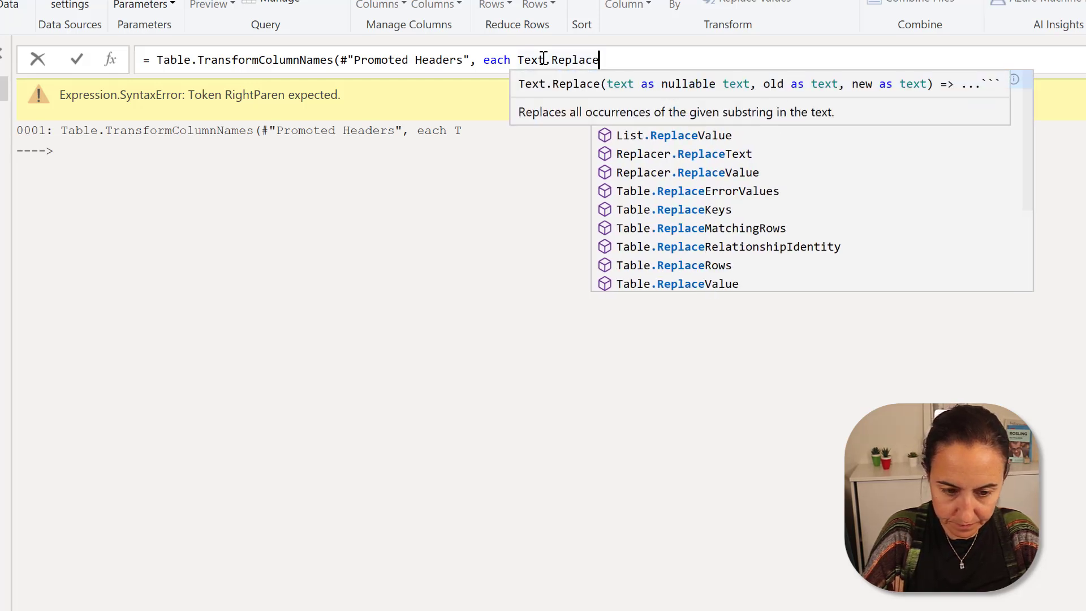
text((_,)
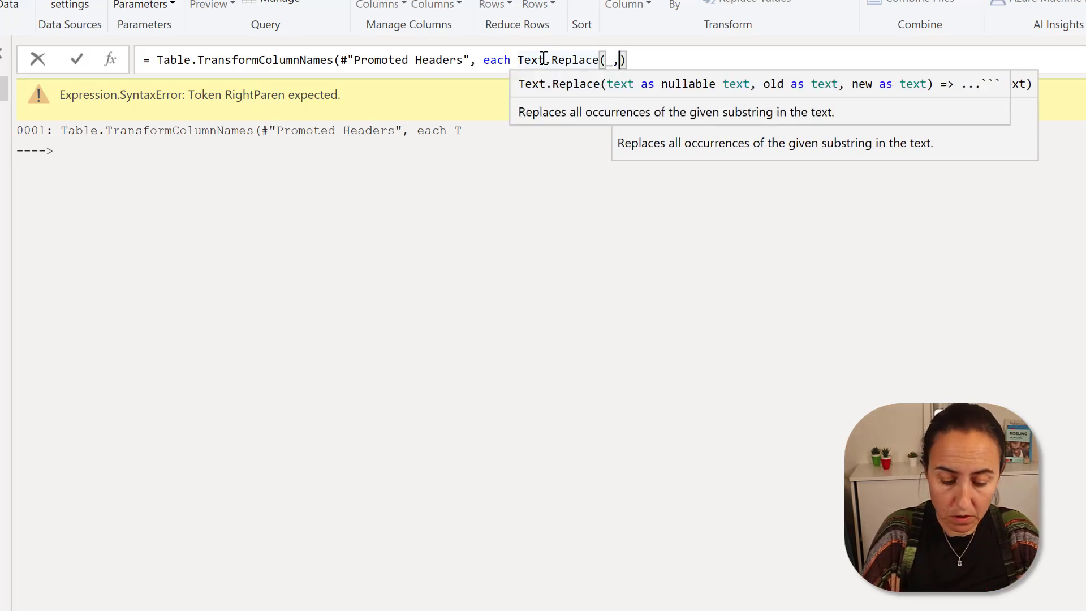
text("_)
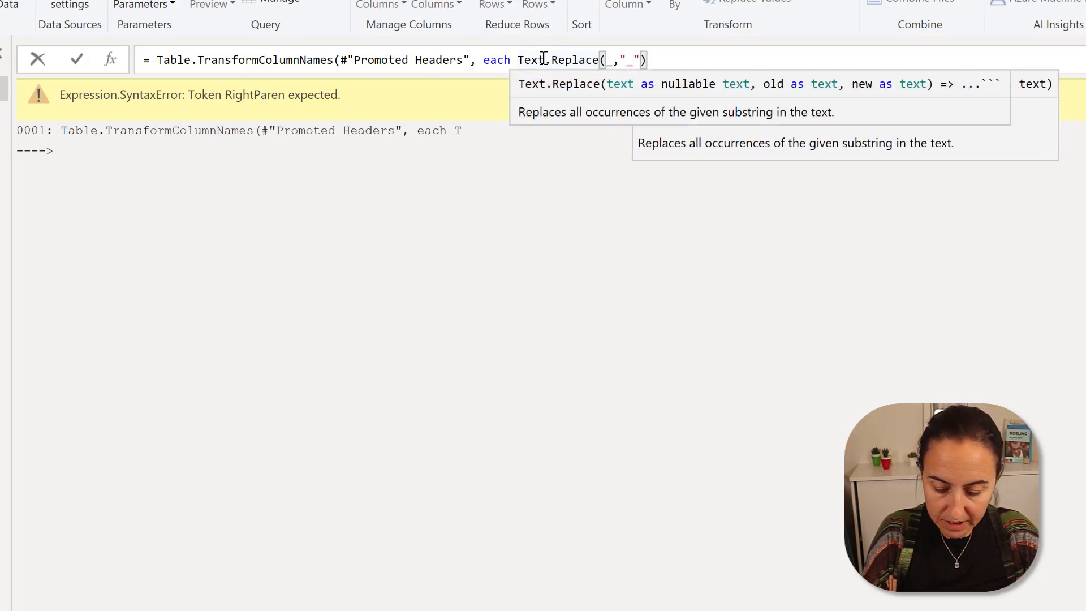
text(", " )
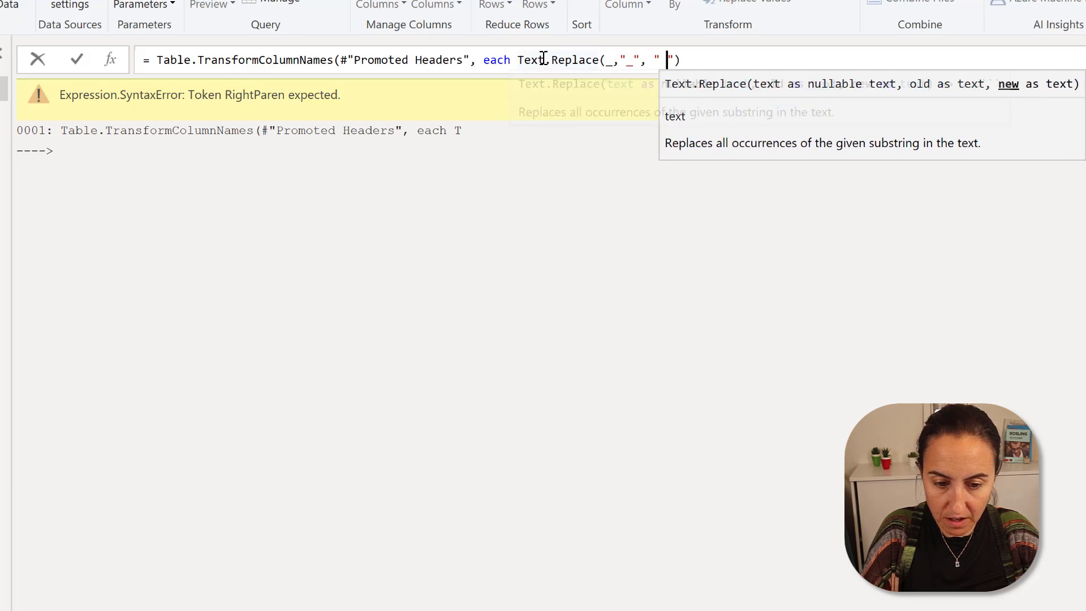
text(")()
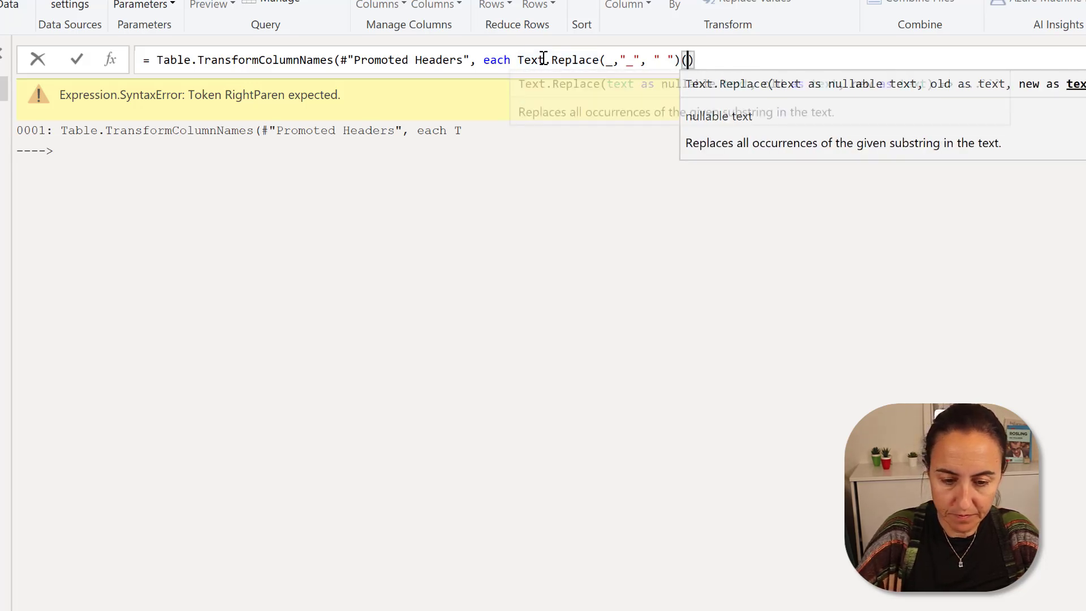
key(BackSpace)
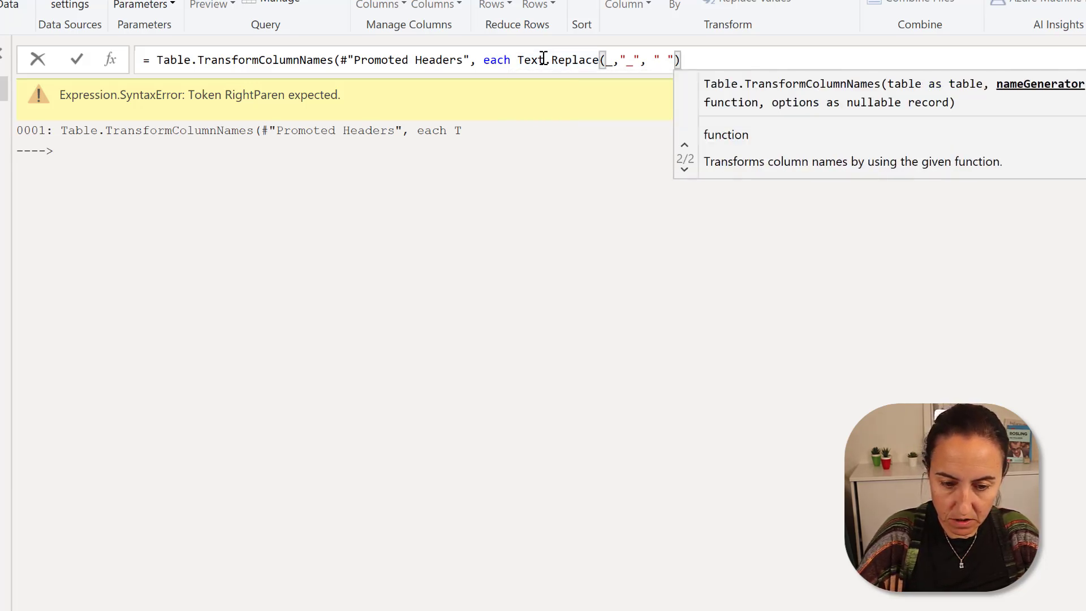
text())
key(Return)
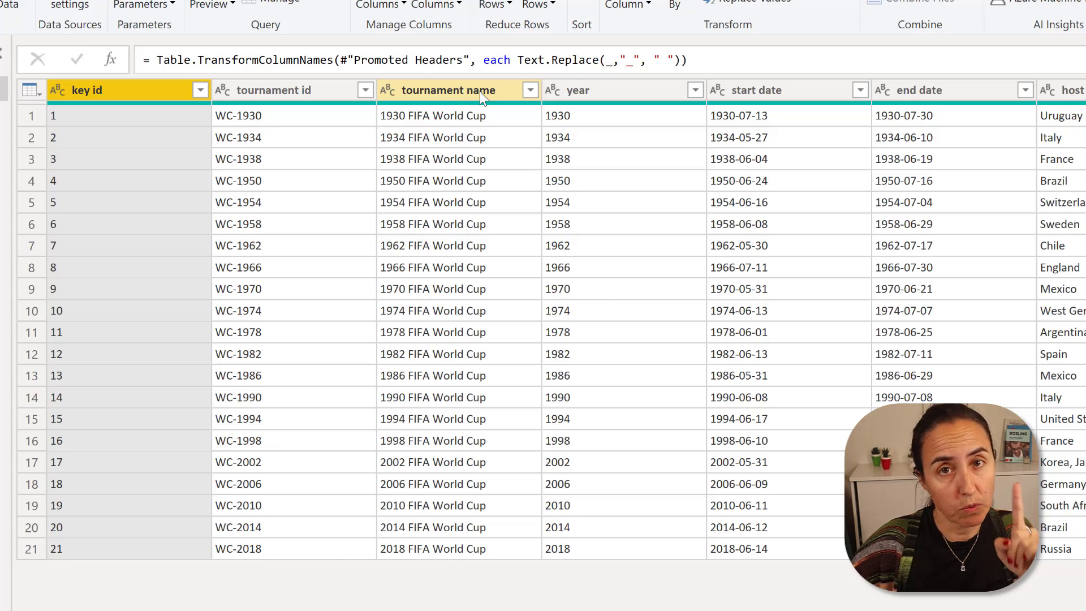
Wrap the Text.Replace call in Text.Proper so headers read Key Id, Tournament Id, Start Date.
click(519, 60)
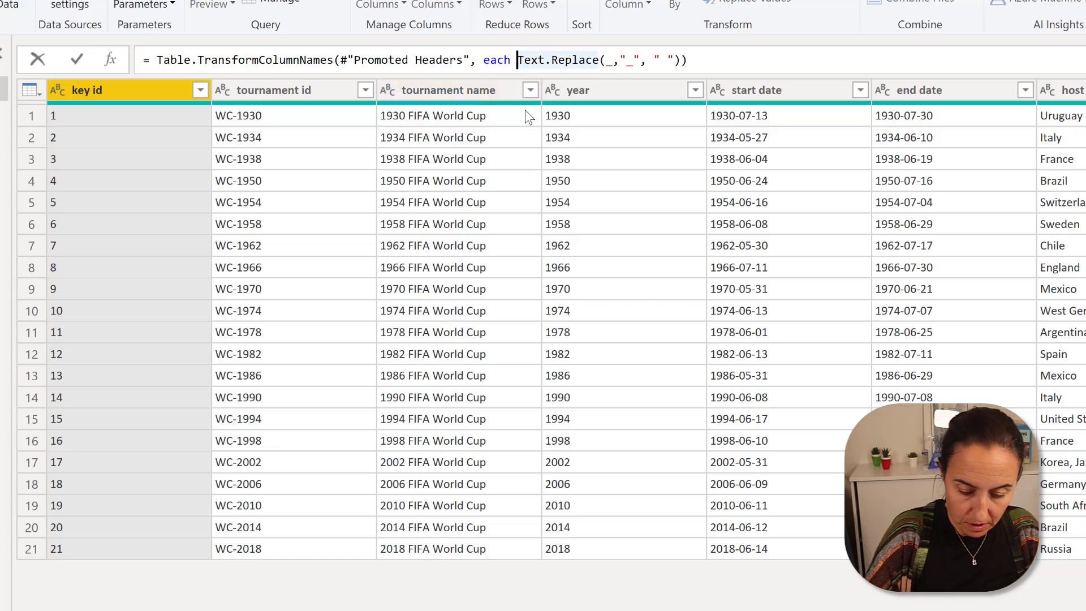
text(()
key(Left)
text(Tex)
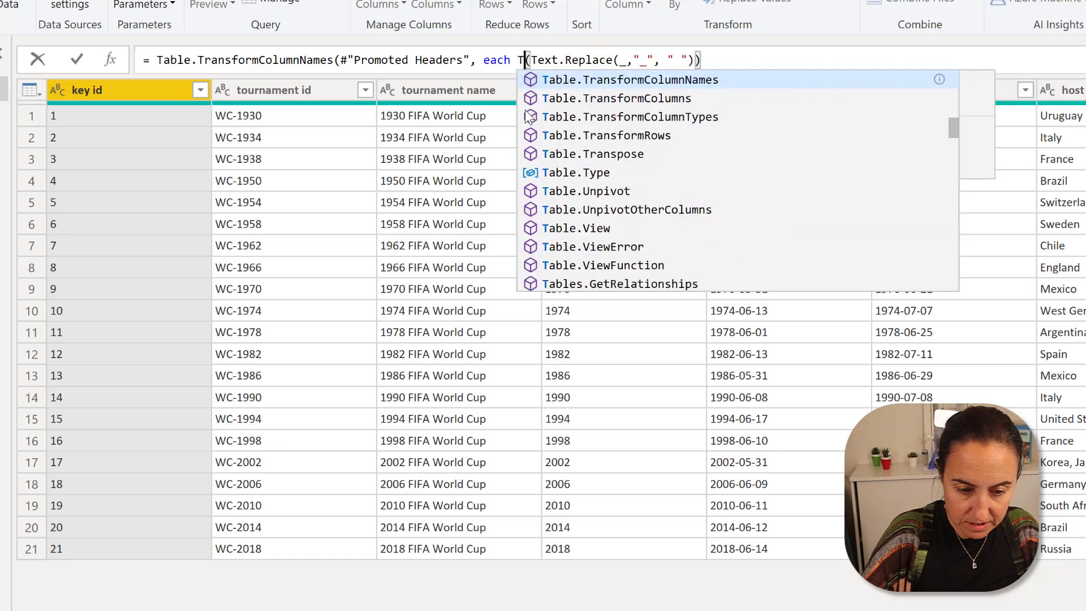
text(t.Pr)
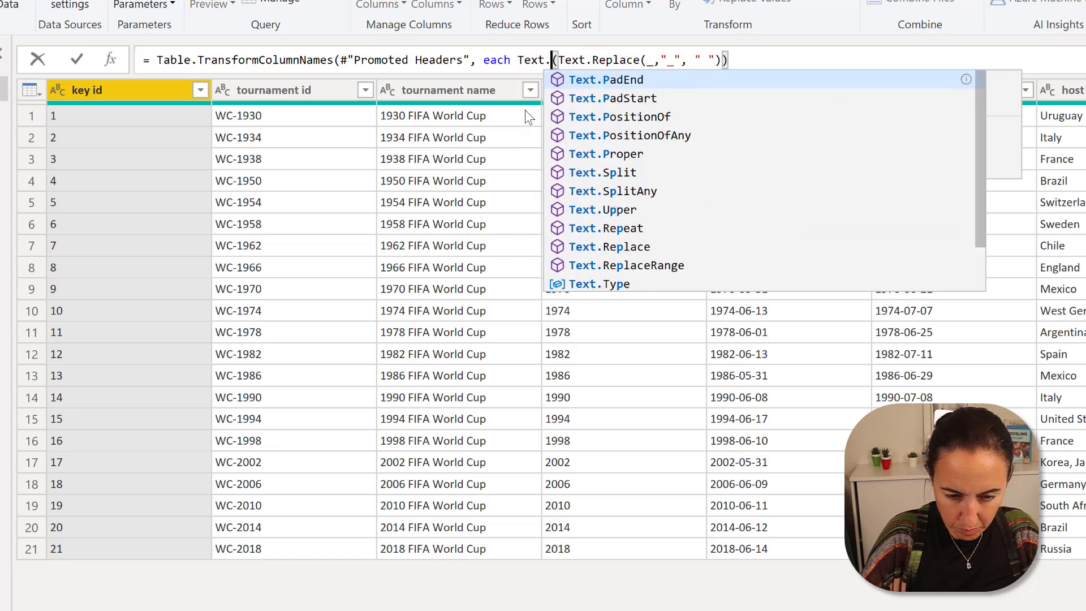
text(oper)
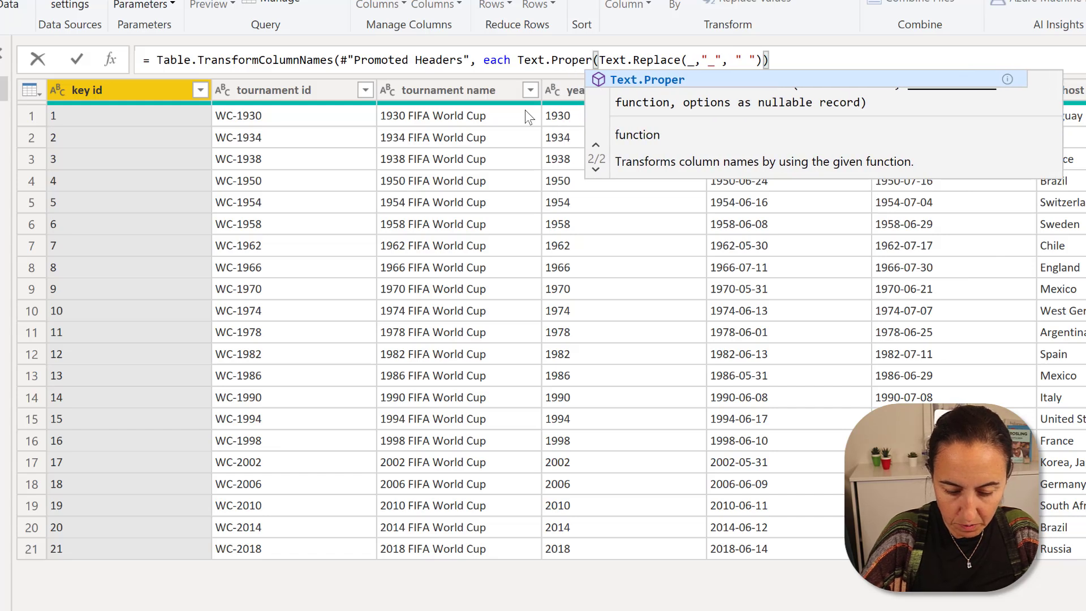
click(804, 57)
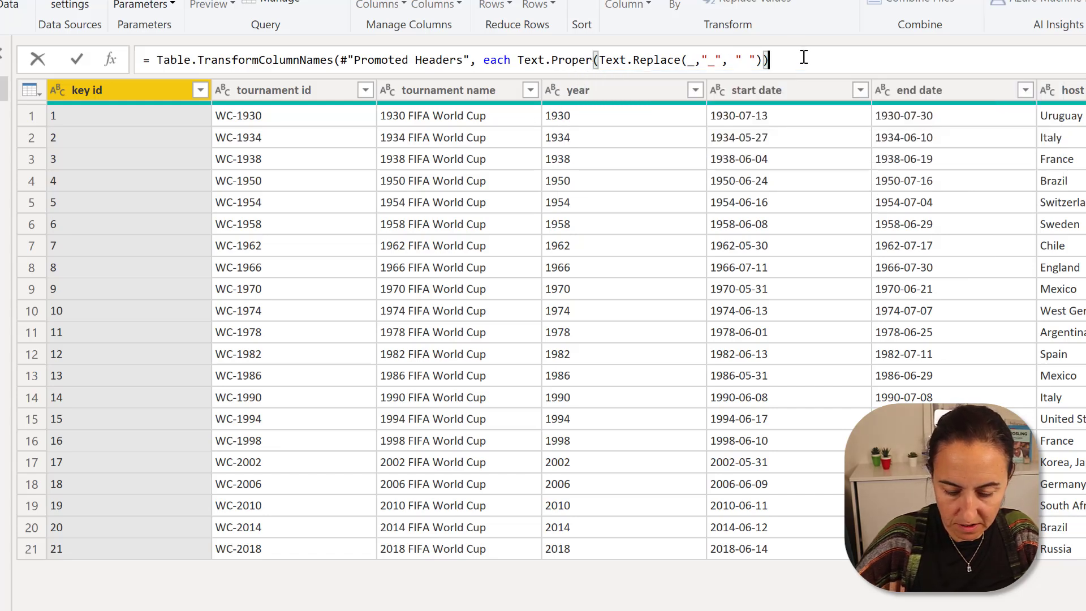
text())
key(Return)
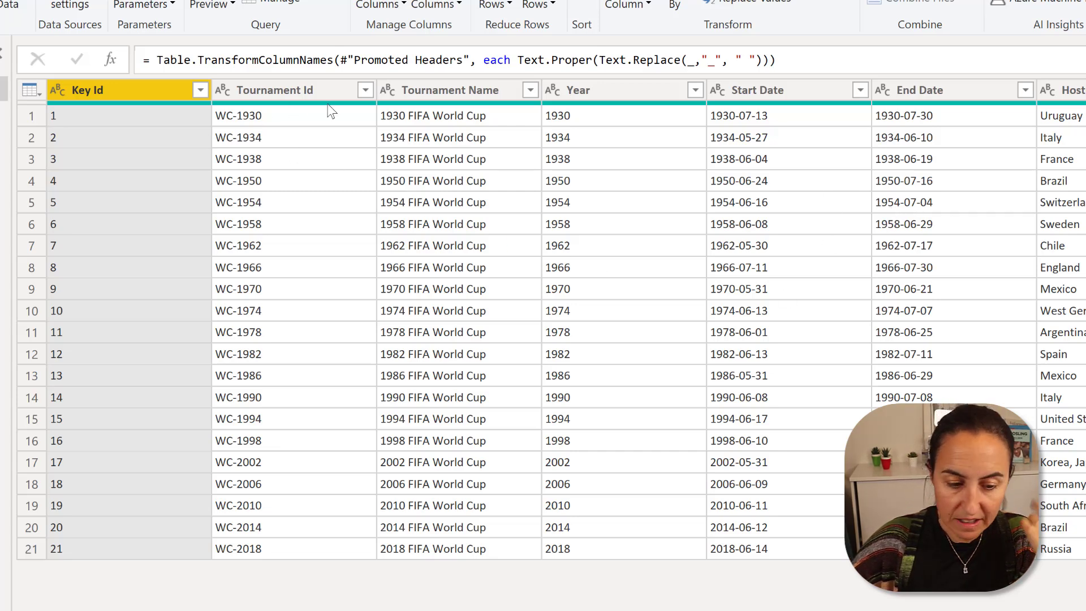
Set the Year column to Whole Number.
click(280, 88)
key(Right)
key(Right)
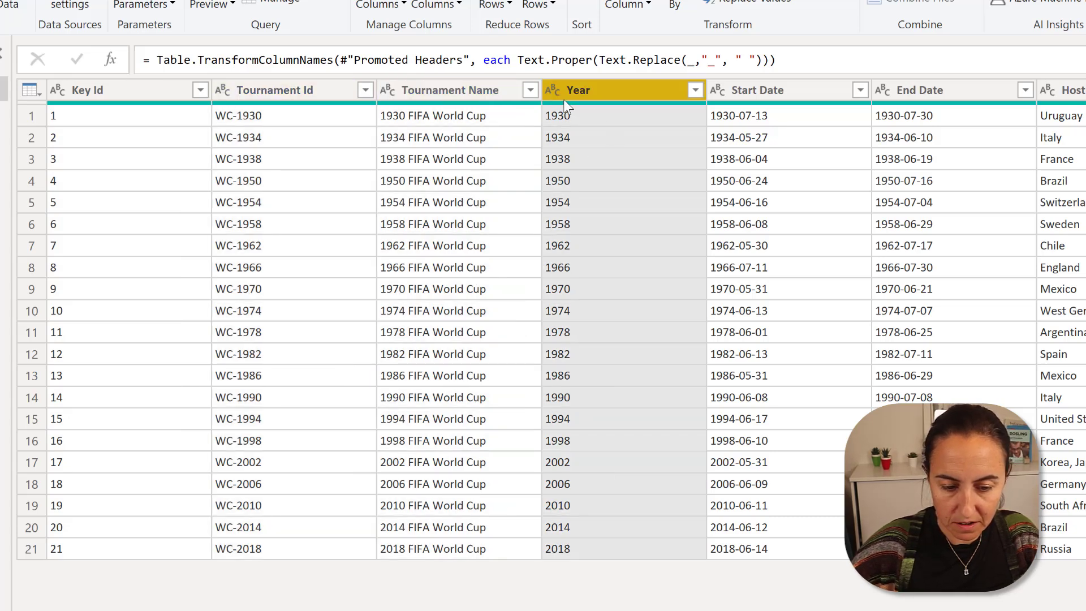
click(553, 90)
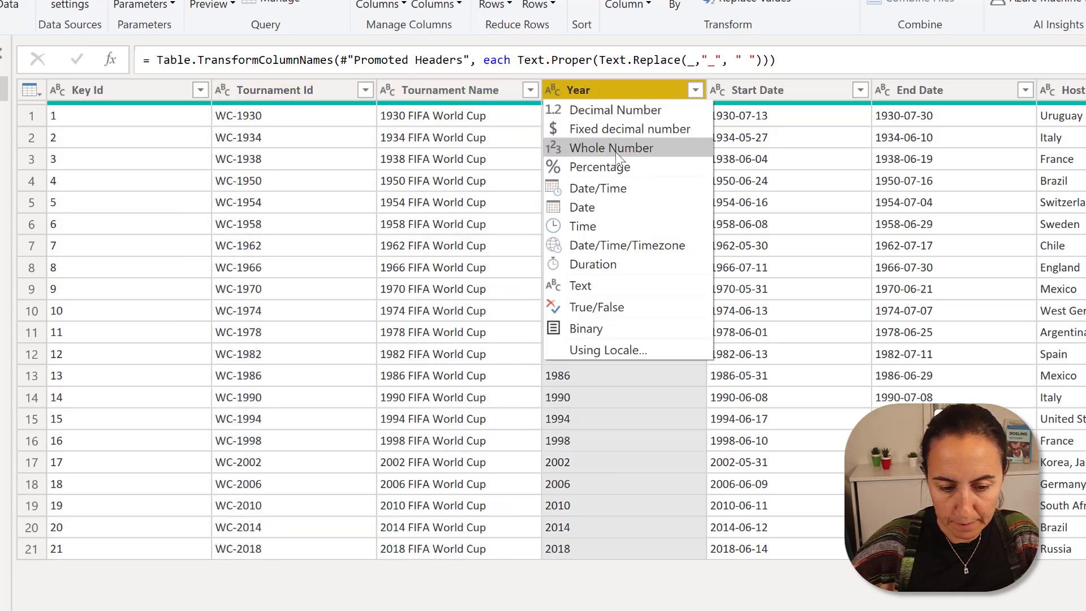
click(616, 149)
Set the Start Date and End Date columns to the Date type.
click(757, 91)
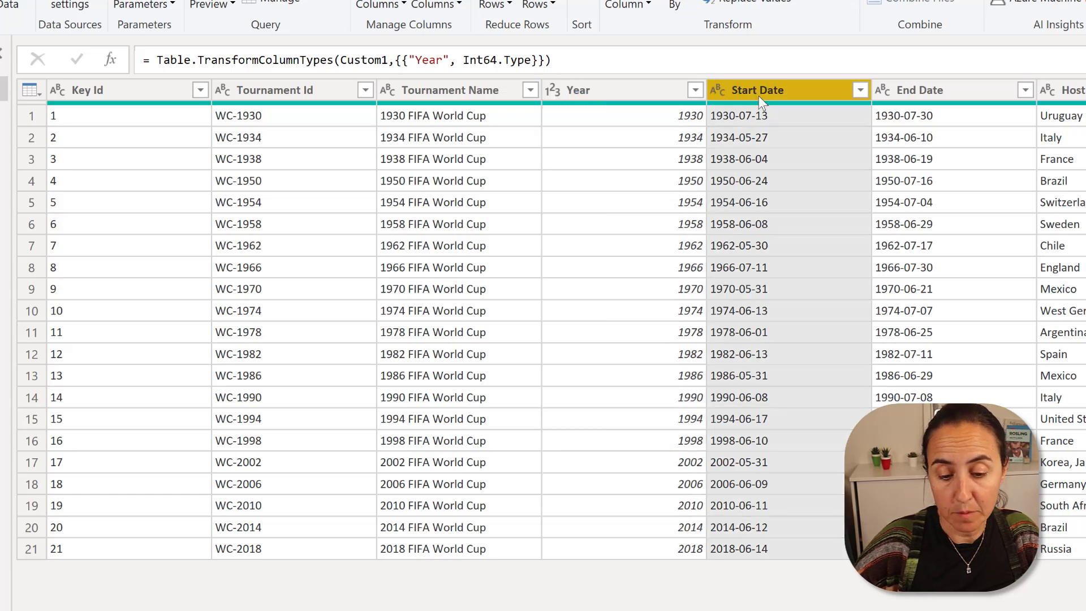
key(Right)
key(Right)
key(Right)
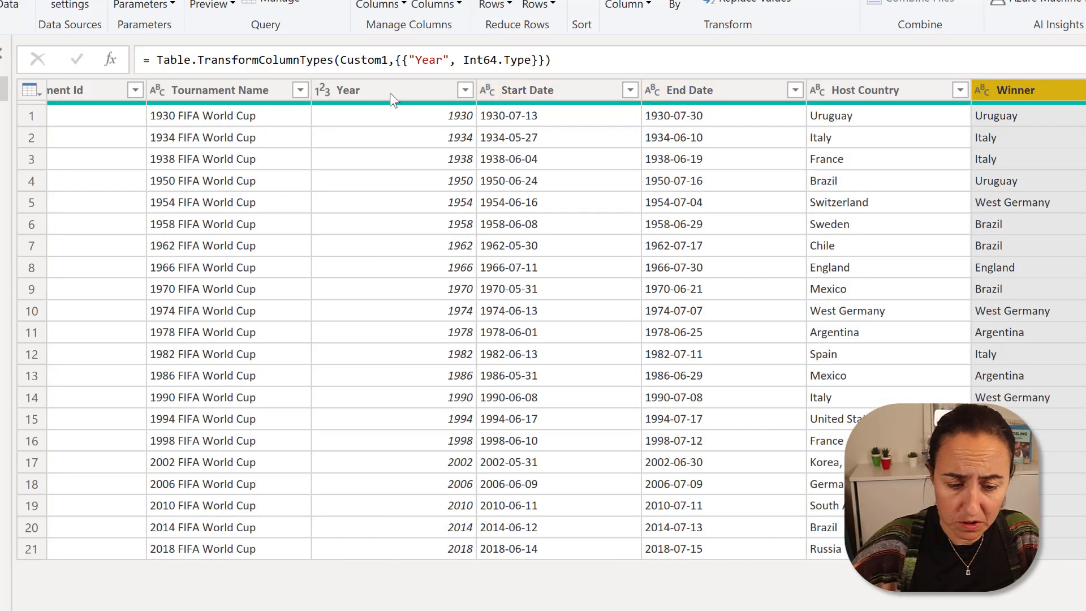
click(572, 95)
ctrl+click(687, 95)
click(722, 7)
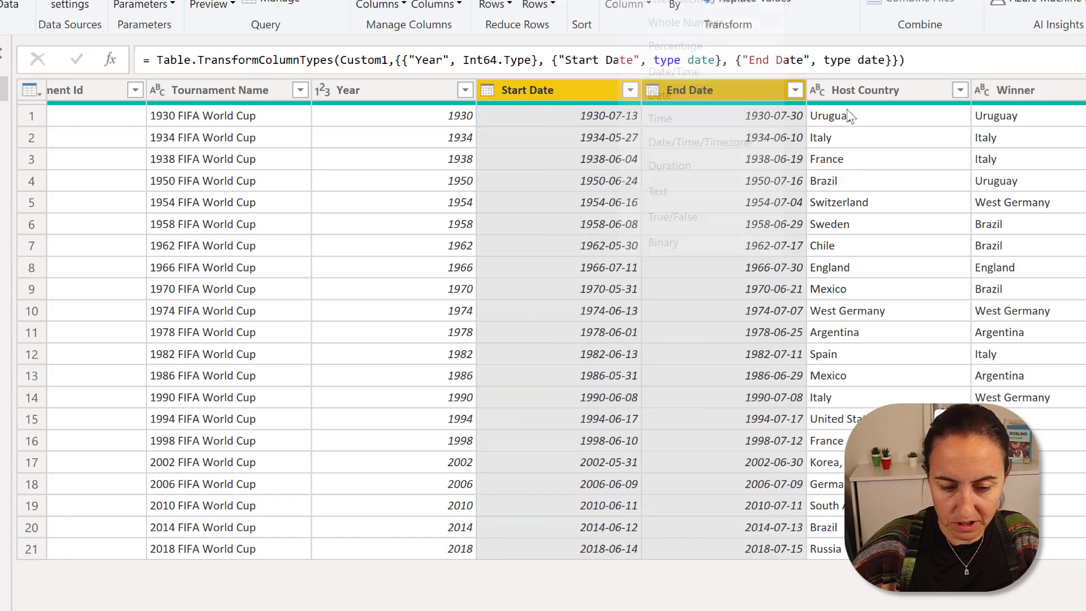
Make the Host Won through Final columns Whole Number.
click(880, 87)
scroll(881, 87, right, 2)
ctrl+click(881, 87)
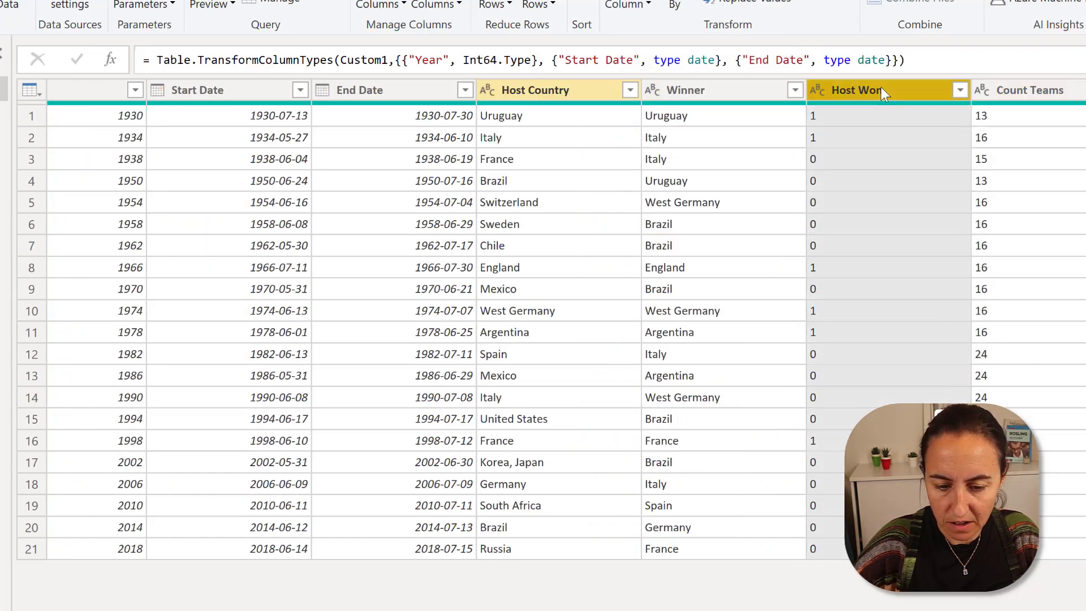
key(shift+Right)
key(shift+Right)
key(shift+Right)
key(shift+Right)
key(shift+Right)
key(shift+Right)
key(shift+Right)
key(shift+Right)
key(shift+Right)
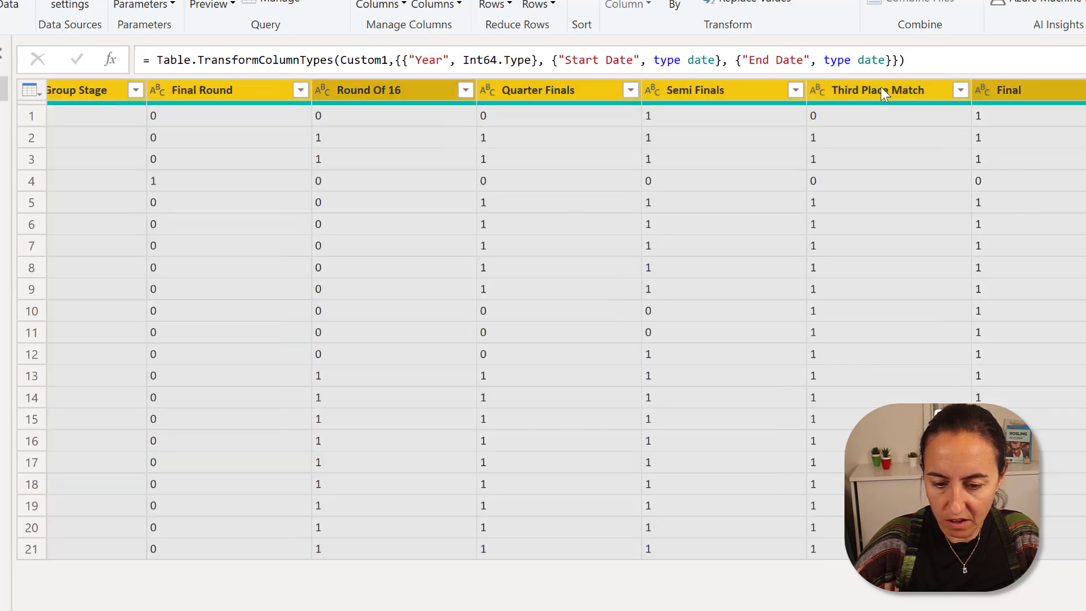
click(730, 2)
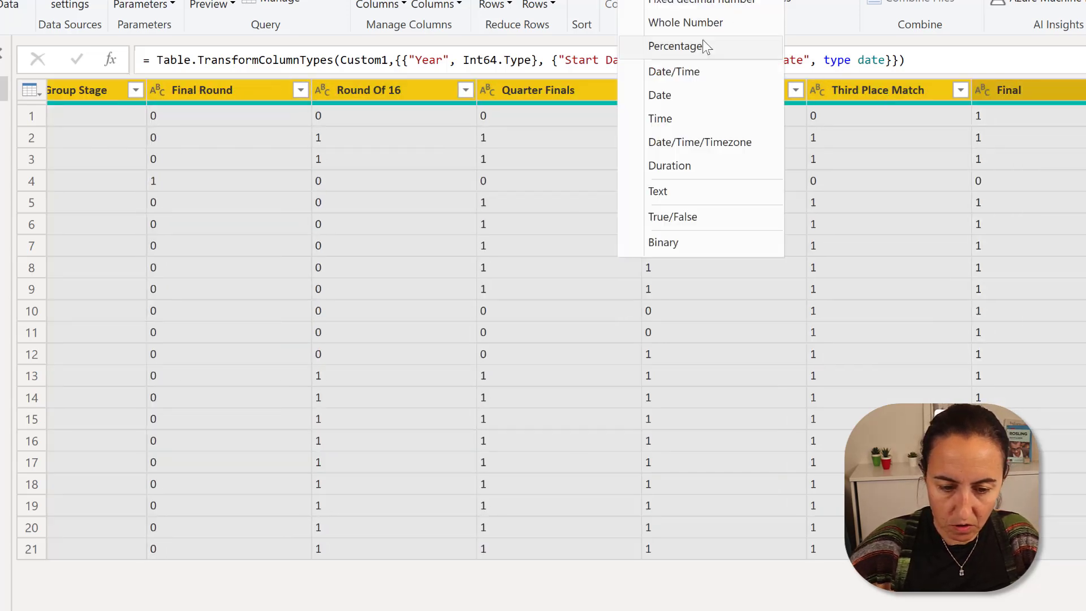
click(690, 24)
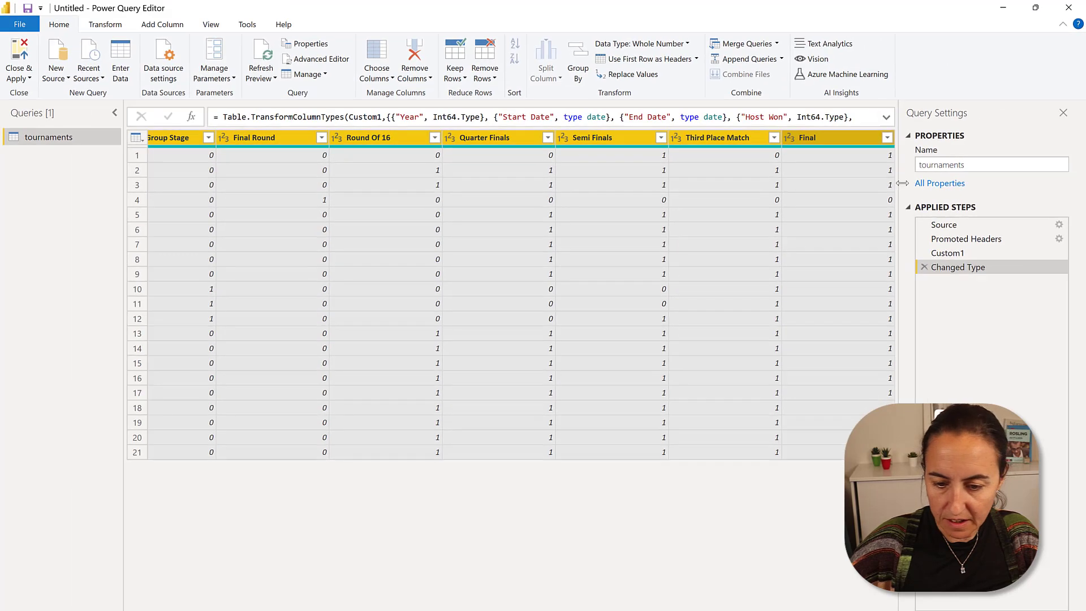
Rename the query to 'Tournaments' with a capital T.
click(931, 169)
key(Home)
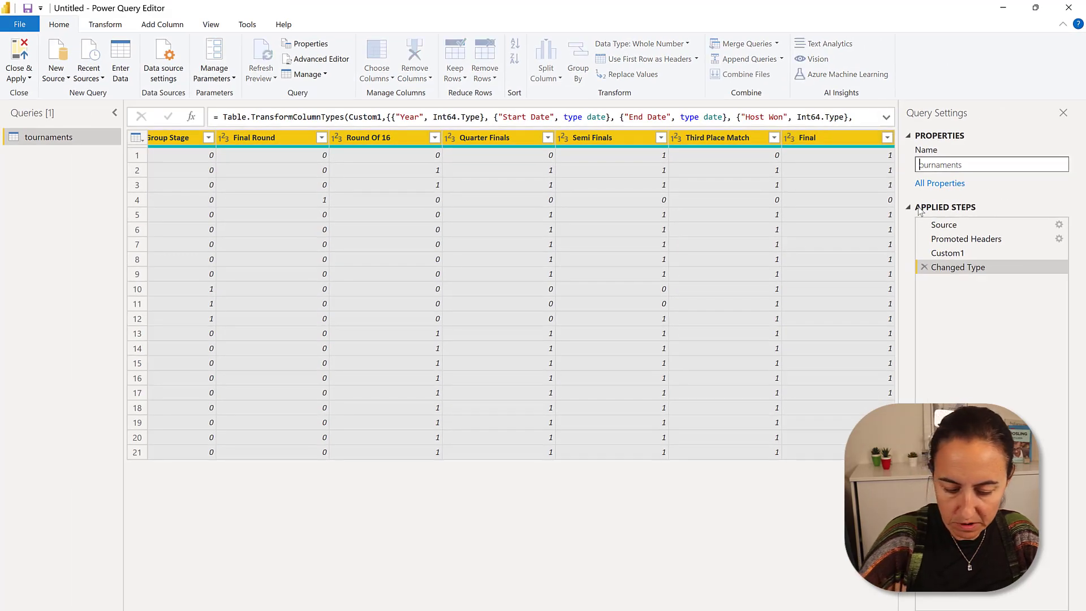
key(Delete)
text(T)
click(452, 294)
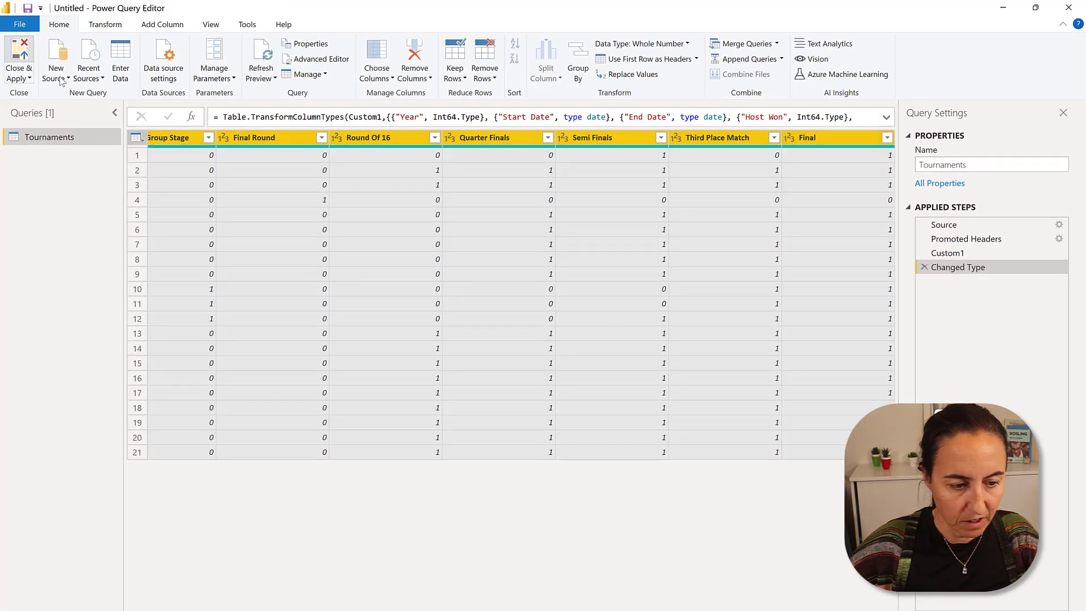
Close & Apply the query changes and refresh the Tournaments data.
click(20, 52)
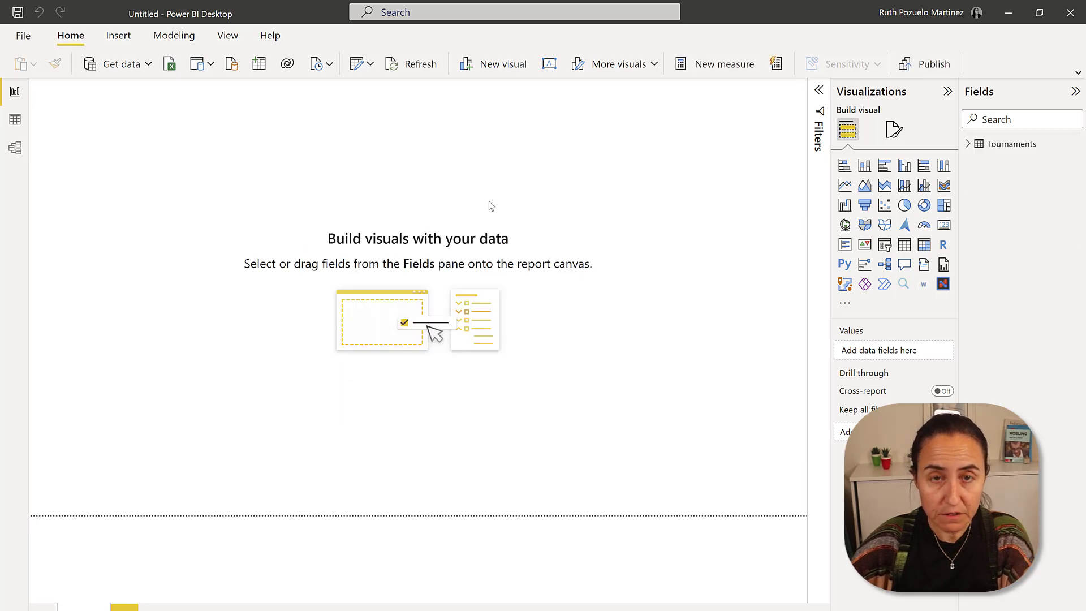
click(422, 66)
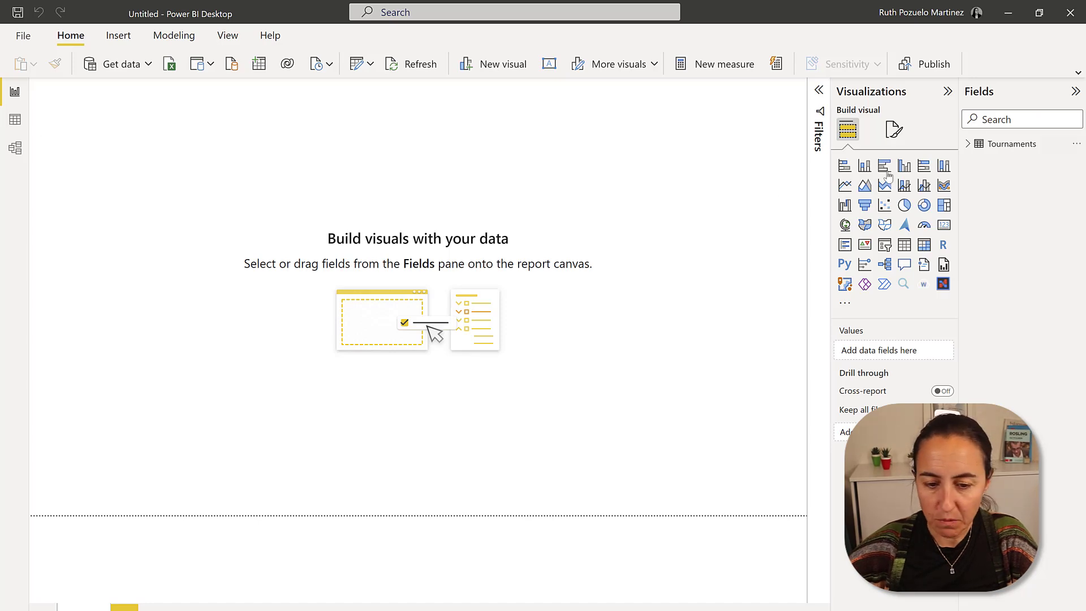
Switch to Table view to review the 21 Tournaments rows from 1930 to 2018.
click(15, 120)
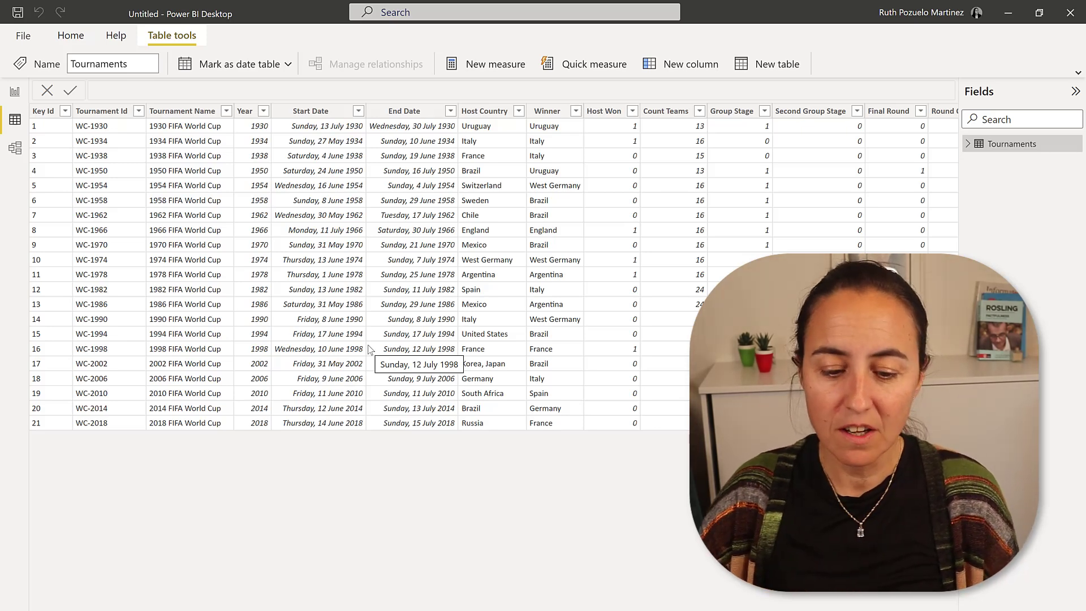
Back in Edge, go from tournaments.csv to the worldcup repository's codebook folder.
key(alt+Tab)
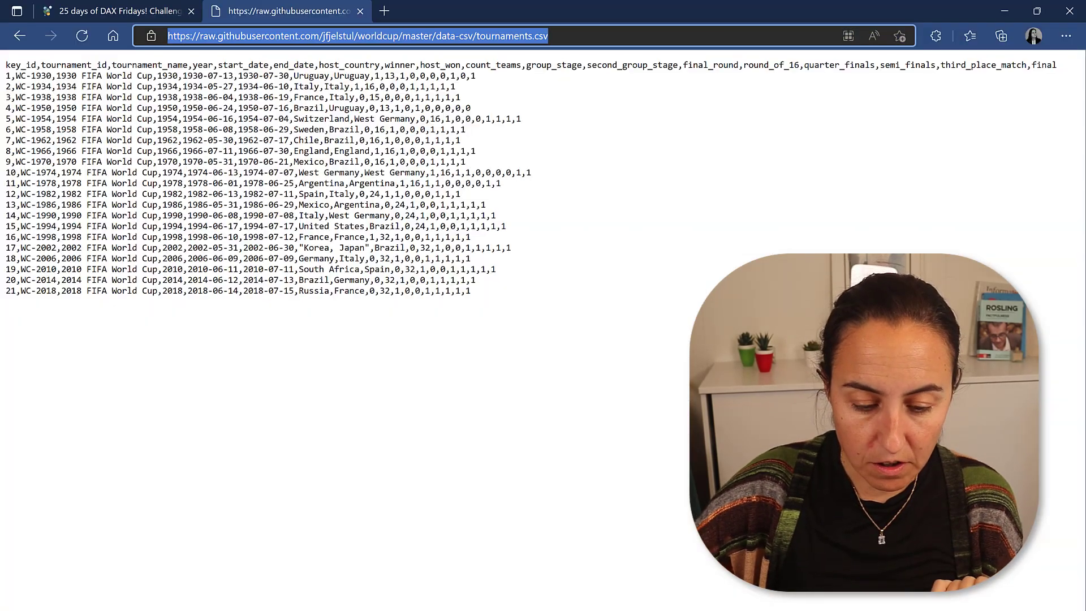
click(18, 38)
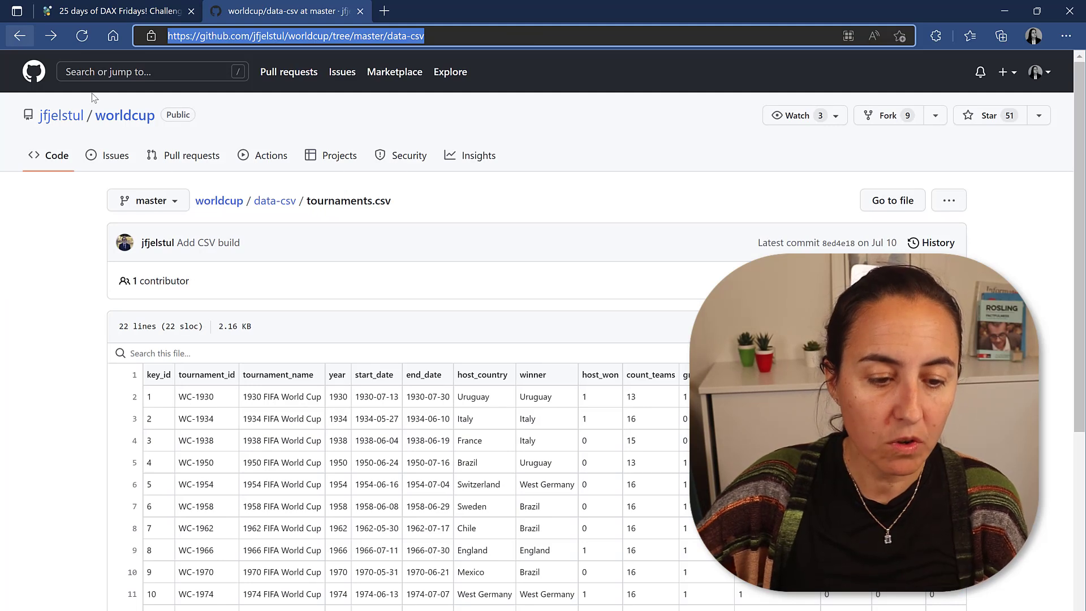
click(221, 202)
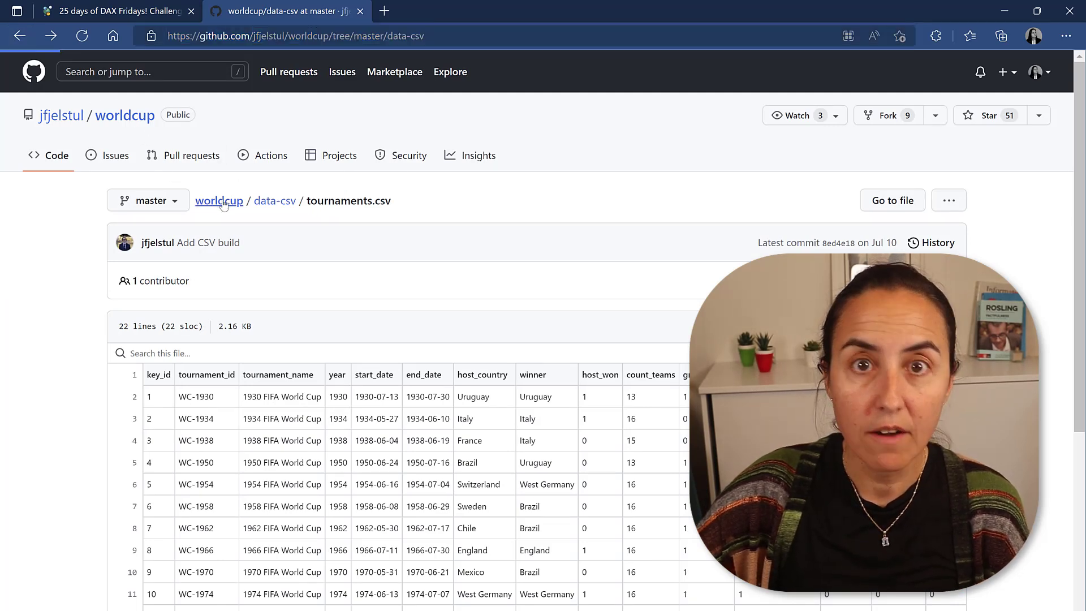
scroll(247, 456, down, 3)
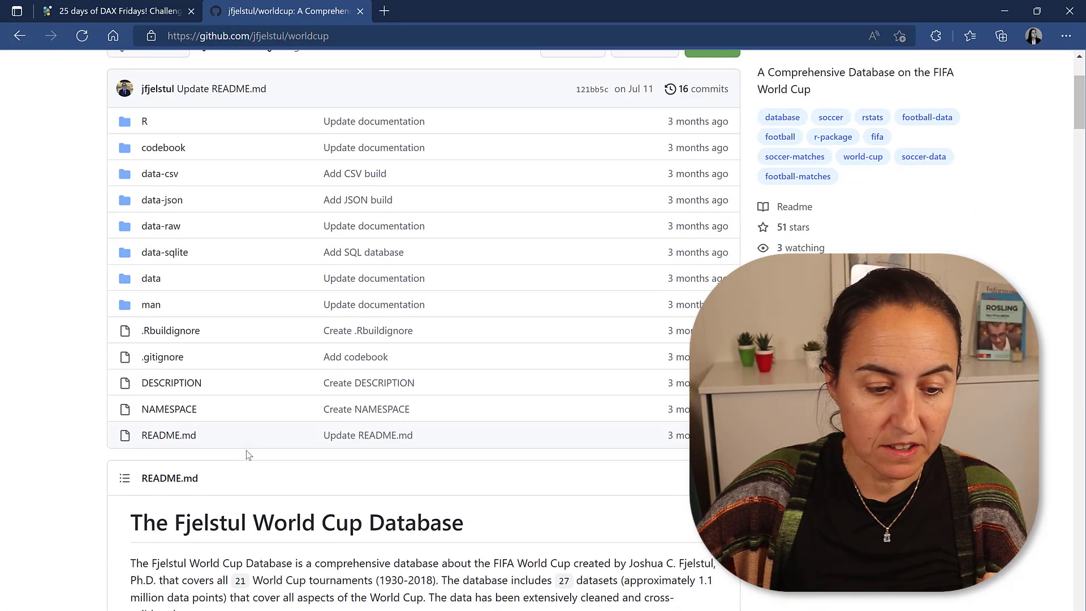
click(162, 125)
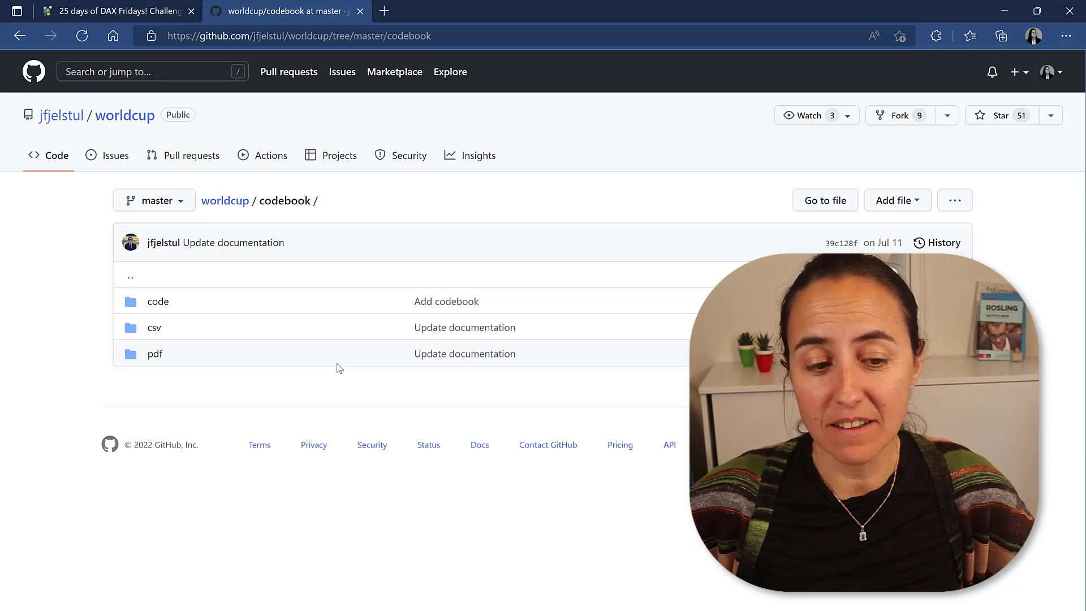
Open Reddit in a new tab and browse r/curbal to the #25daysofDAXFridays collection post.
click(387, 11)
text(red)
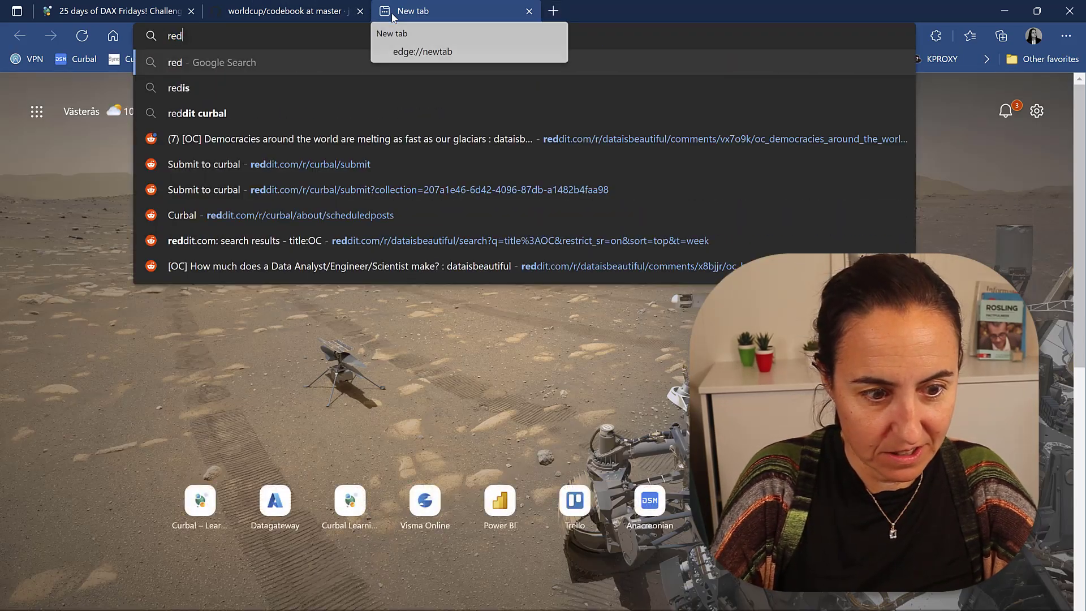
text(dit)
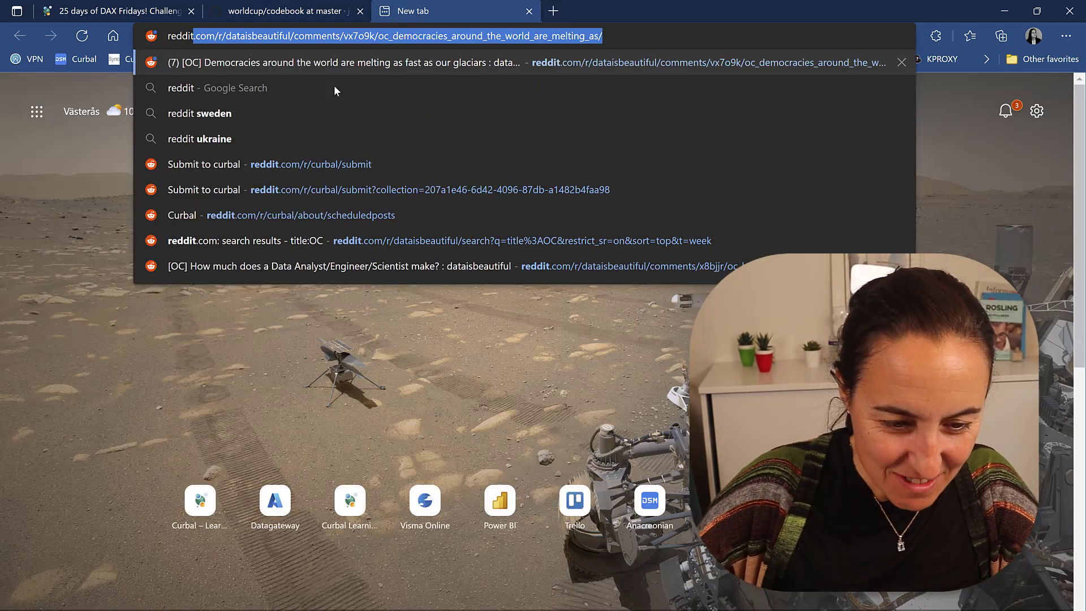
click(340, 195)
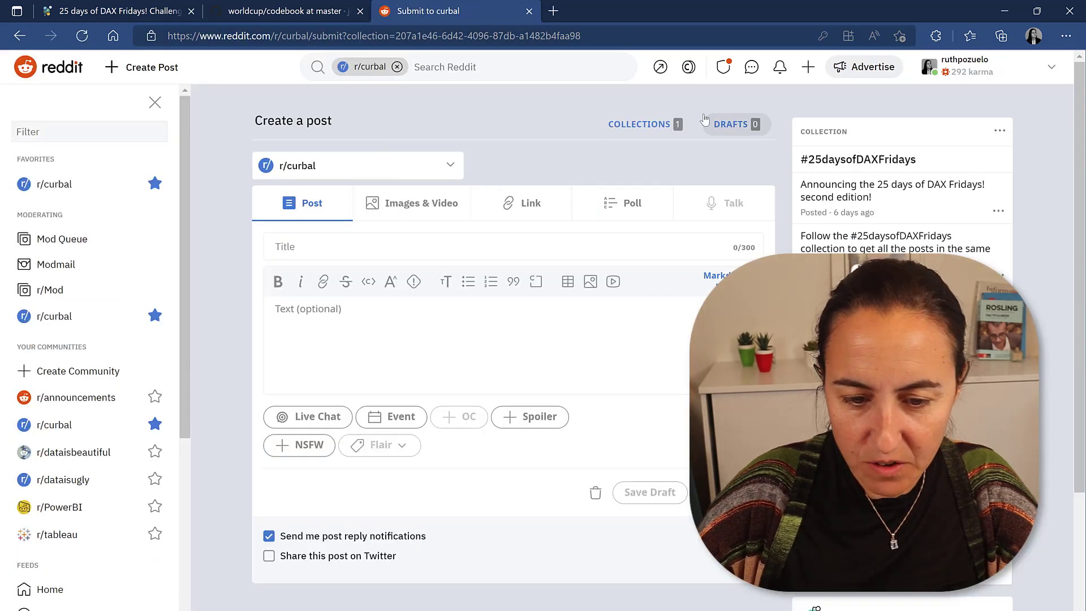
click(638, 127)
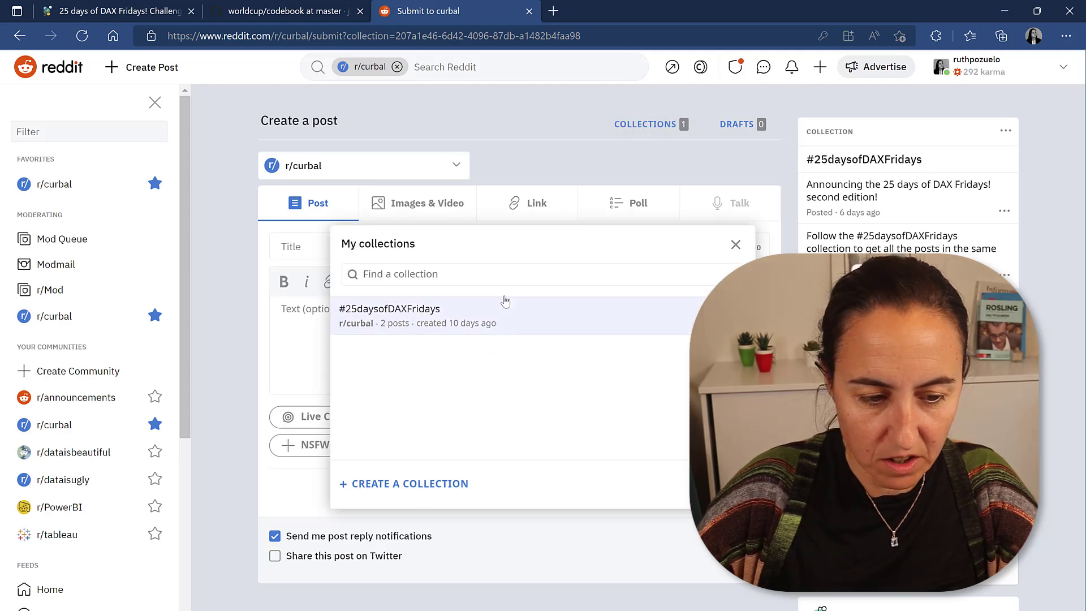
click(79, 191)
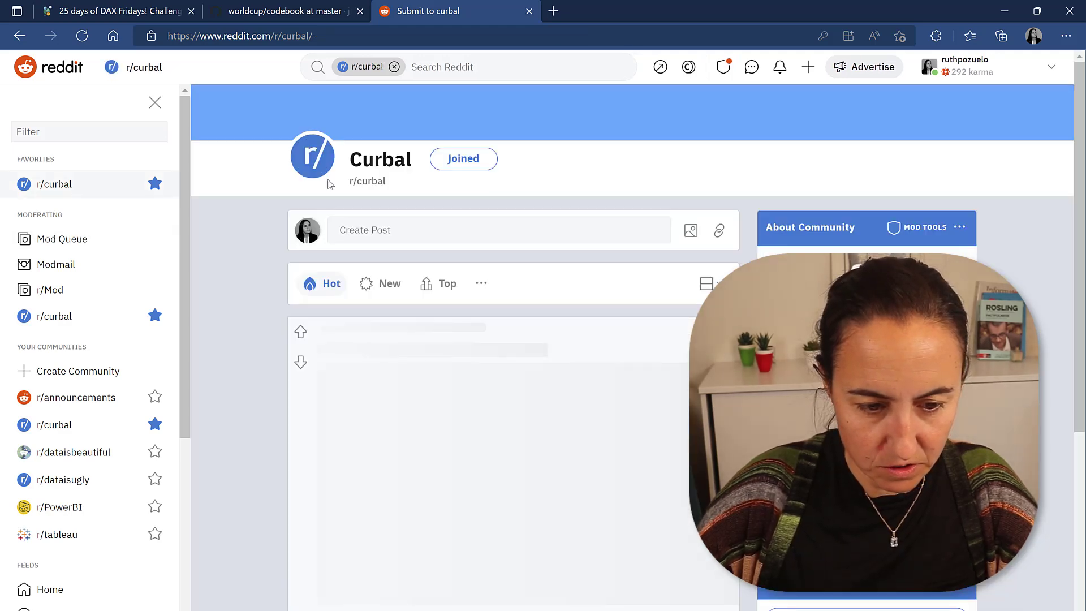
scroll(645, 289, down, 5)
scroll(574, 421, down, 4)
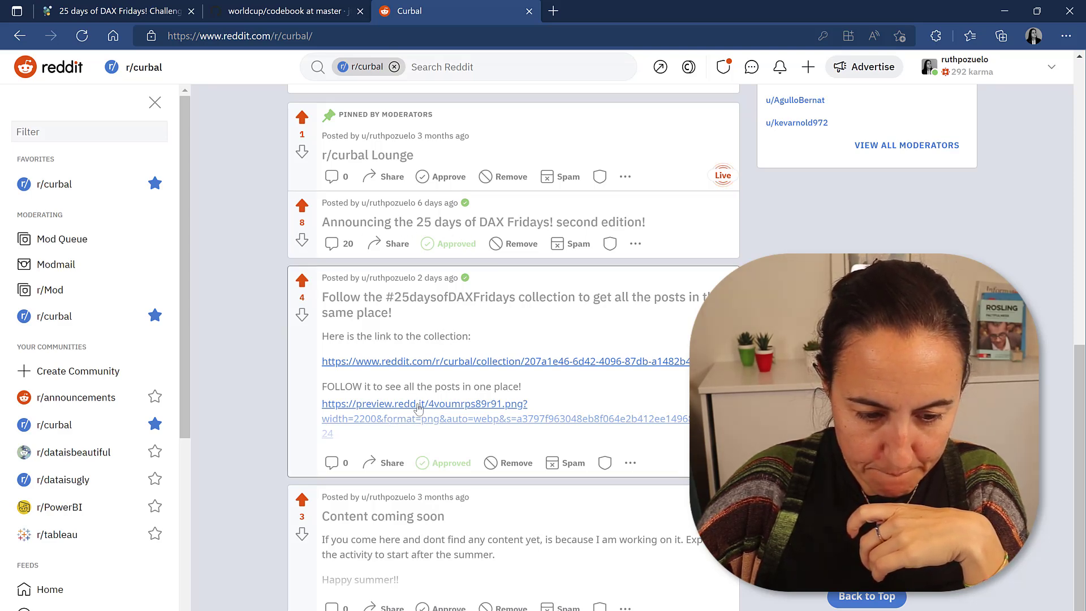
click(424, 362)
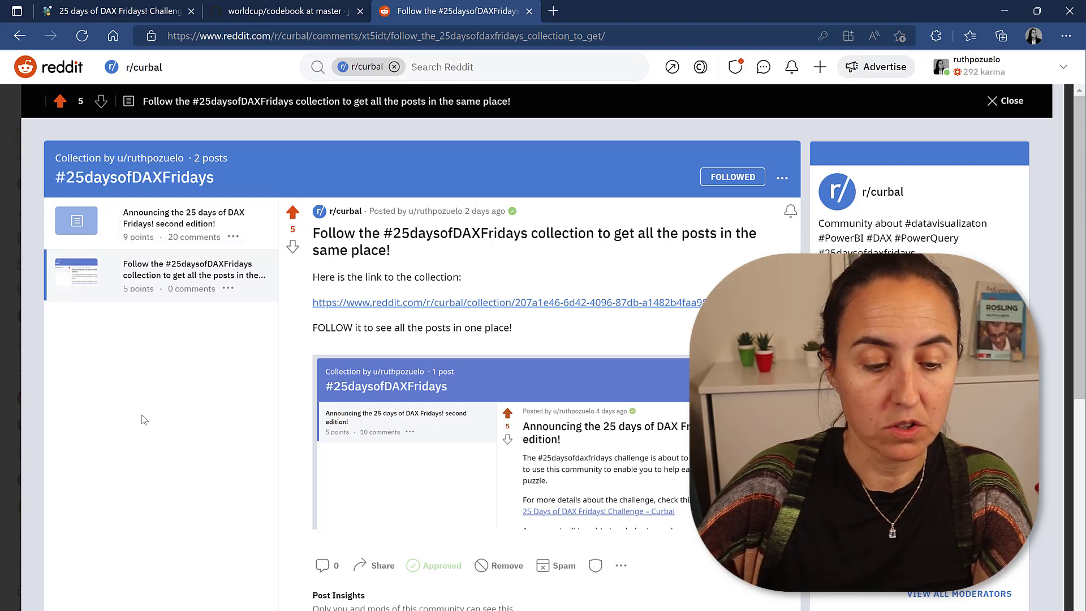
click(187, 220)
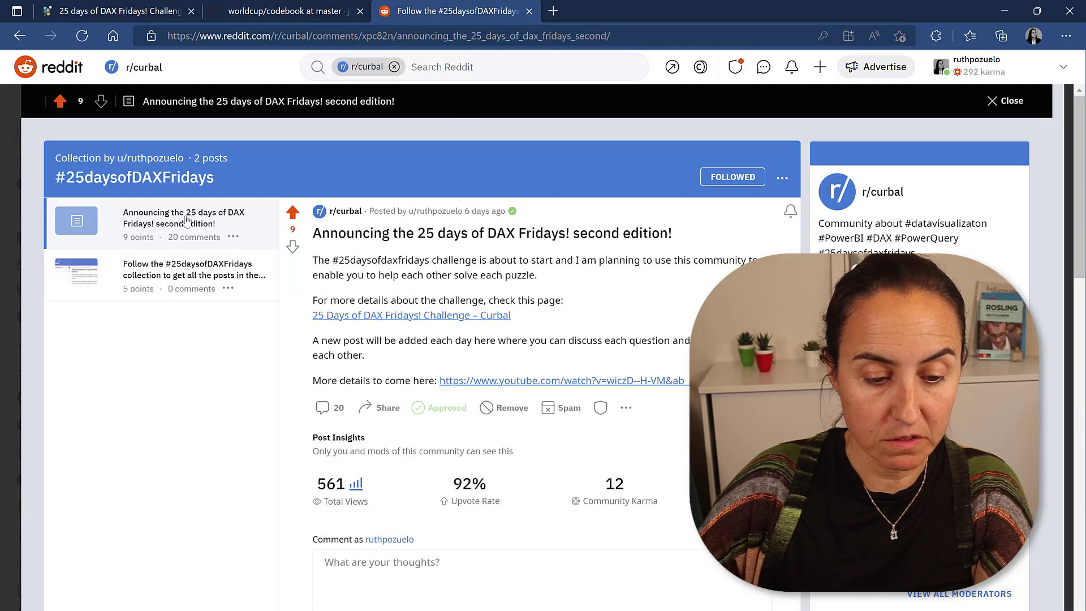
click(107, 274)
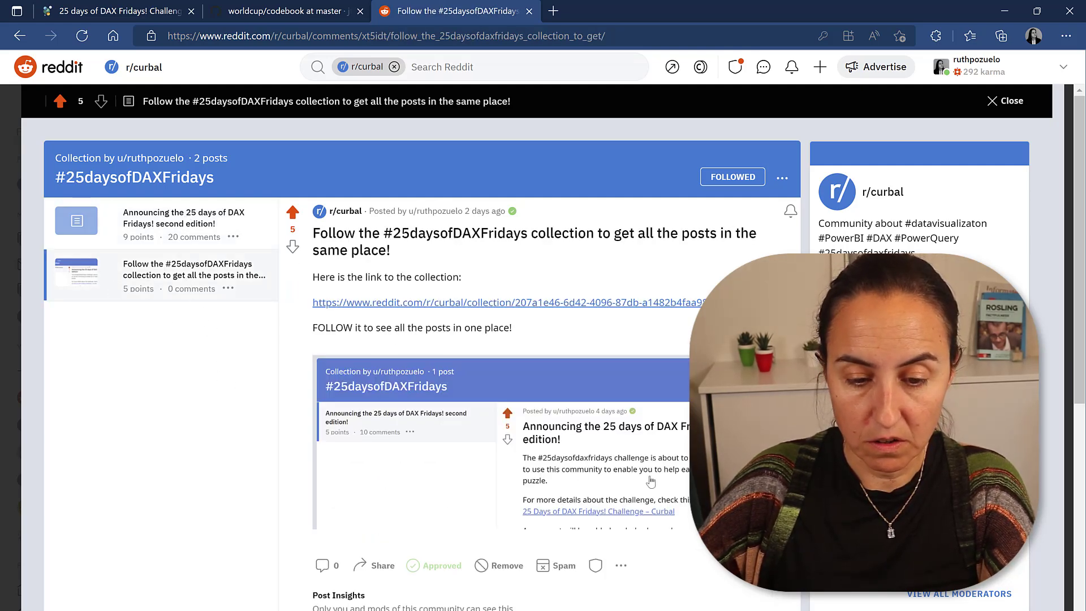